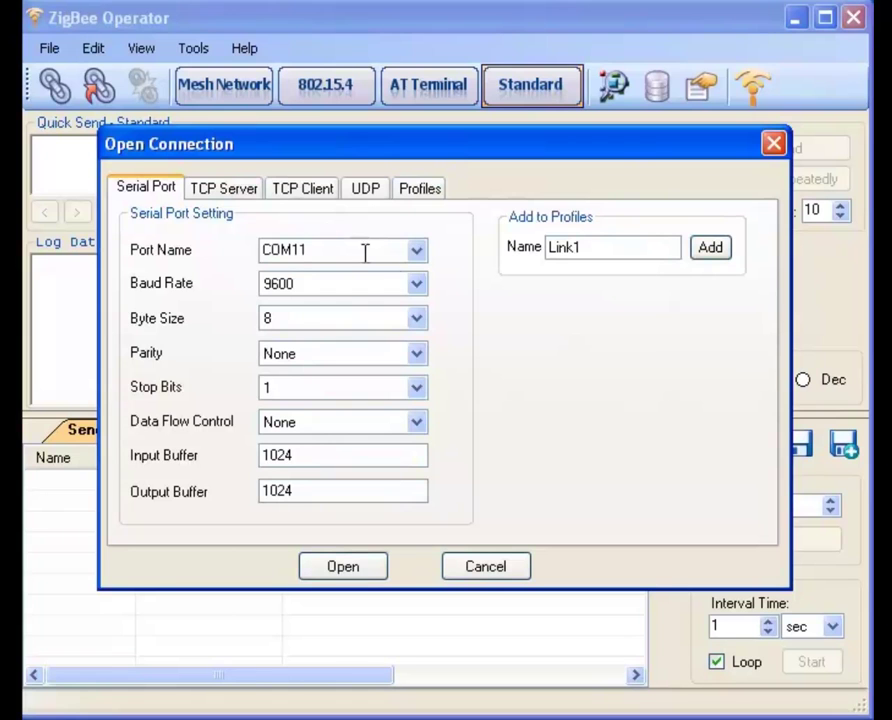
Step: Open the serial connection to the coordinator module on USB Serial Port (COM5)
{"action": "left_click", "coordinate": [418, 256]}
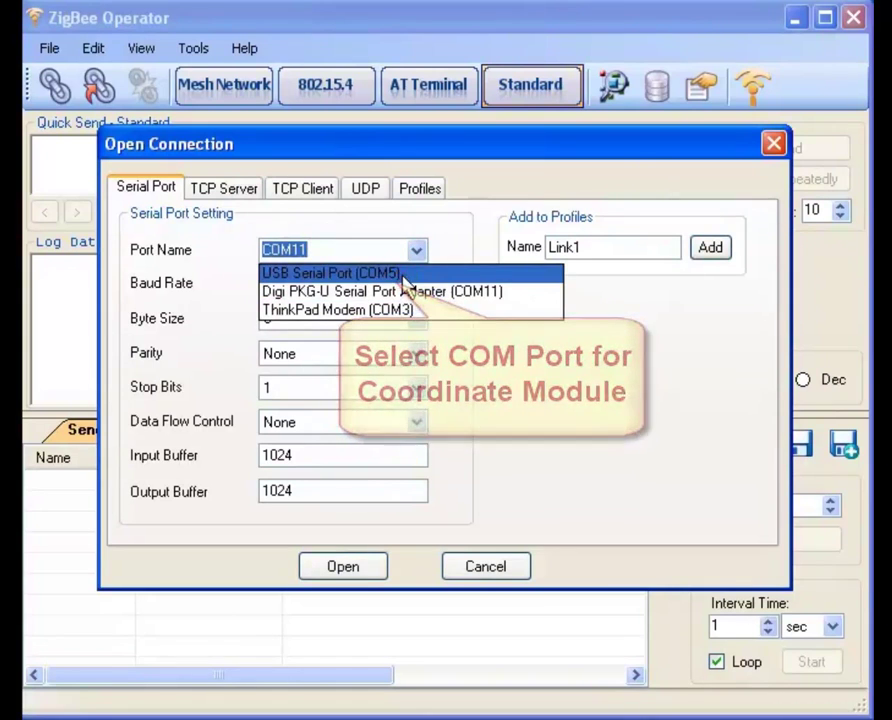
{"action": "left_click", "coordinate": [403, 276]}
{"action": "left_click", "coordinate": [350, 570]}
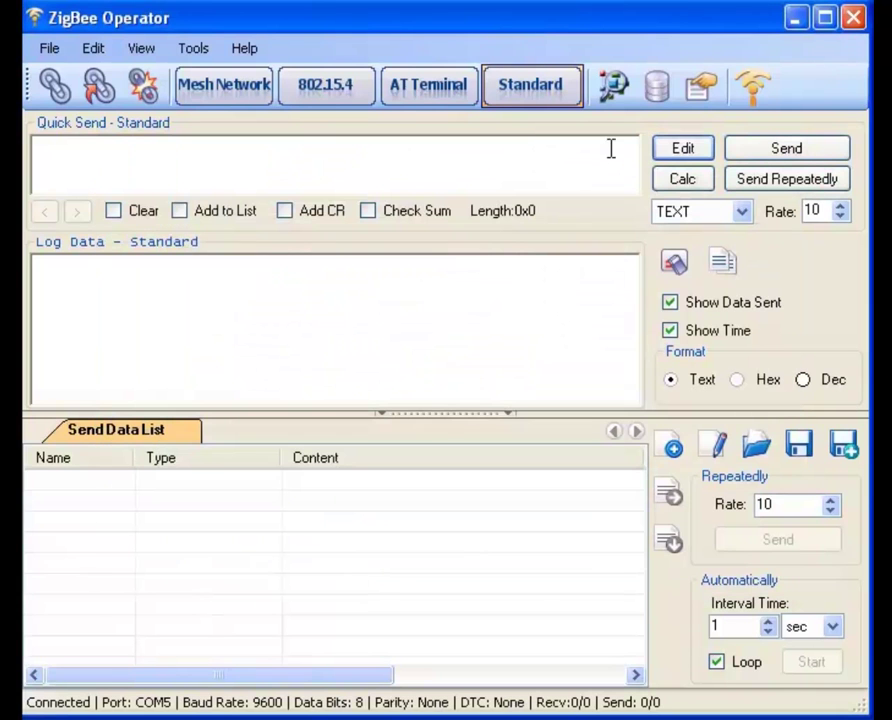
Step: Set the coordinator's node identifier to CO and its PanID to 4411, and write the update to the module's memory
{"action": "left_click", "coordinate": [705, 97]}
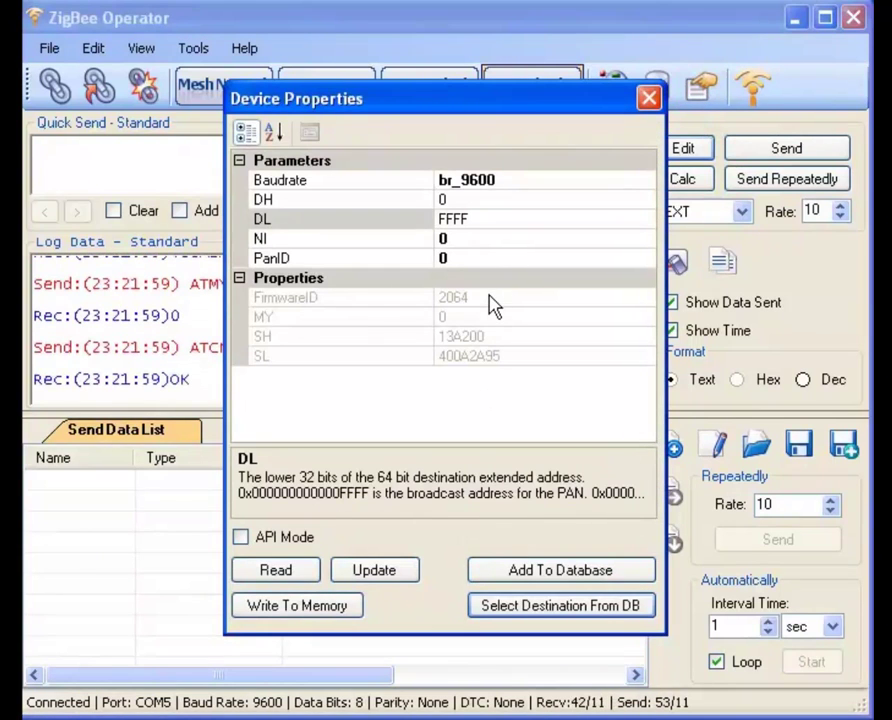
{"action": "left_click", "coordinate": [480, 237]}
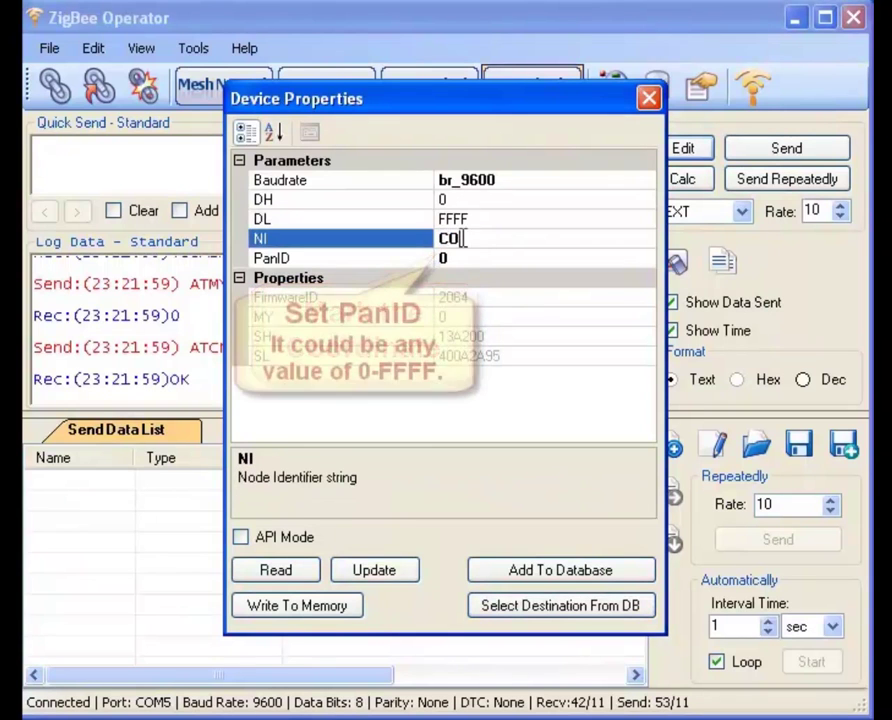
{"action": "left_click", "coordinate": [468, 258]}
{"action": "type", "text": "4411"}
{"action": "left_click", "coordinate": [384, 588]}
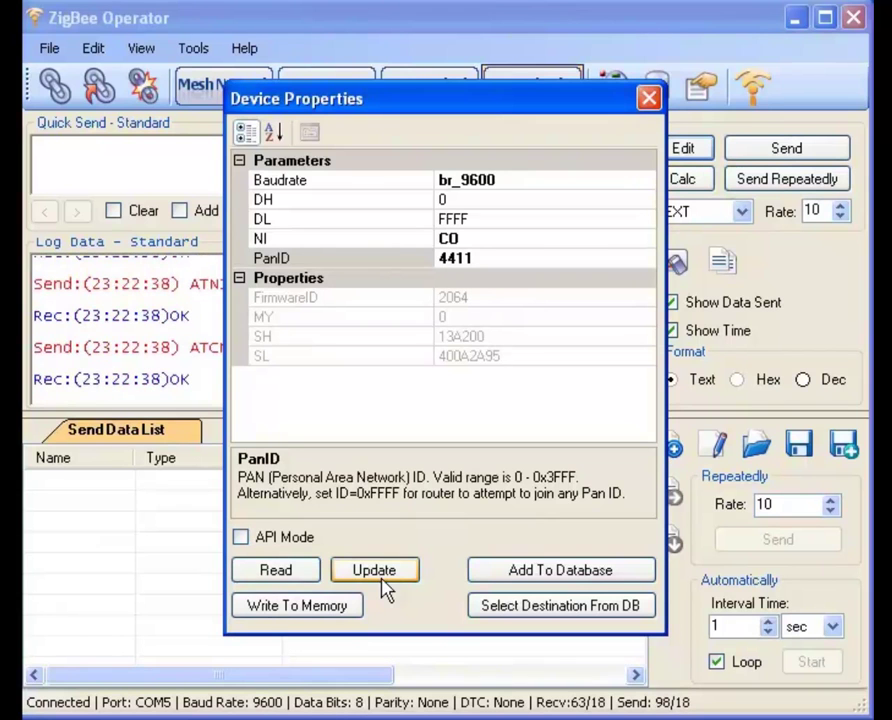
{"action": "left_click", "coordinate": [322, 610]}
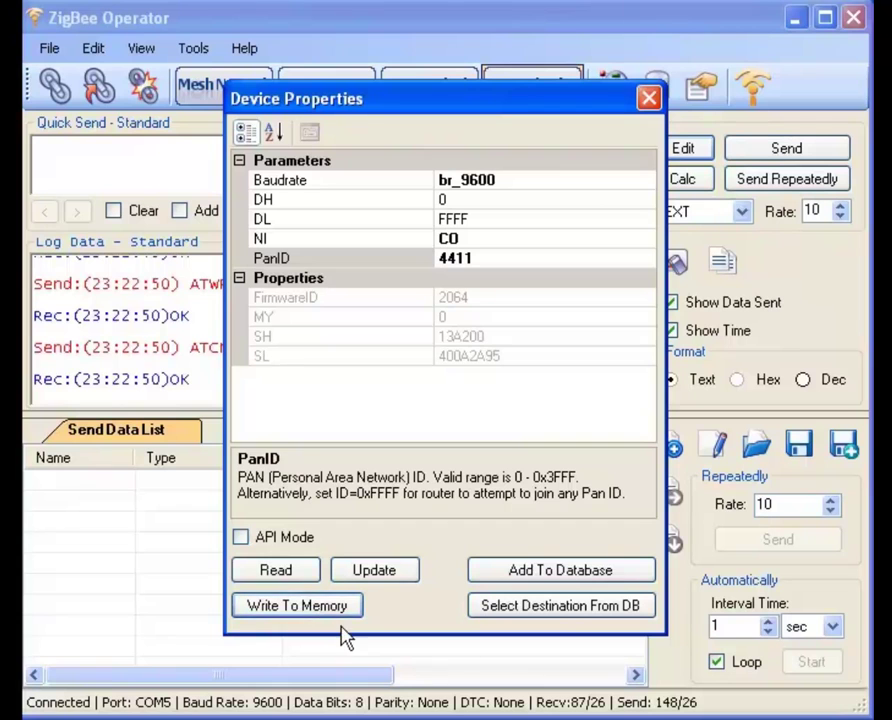
Step: Read the coordinator's properties back and add the device to the ZigBee database
{"action": "left_click", "coordinate": [289, 583]}
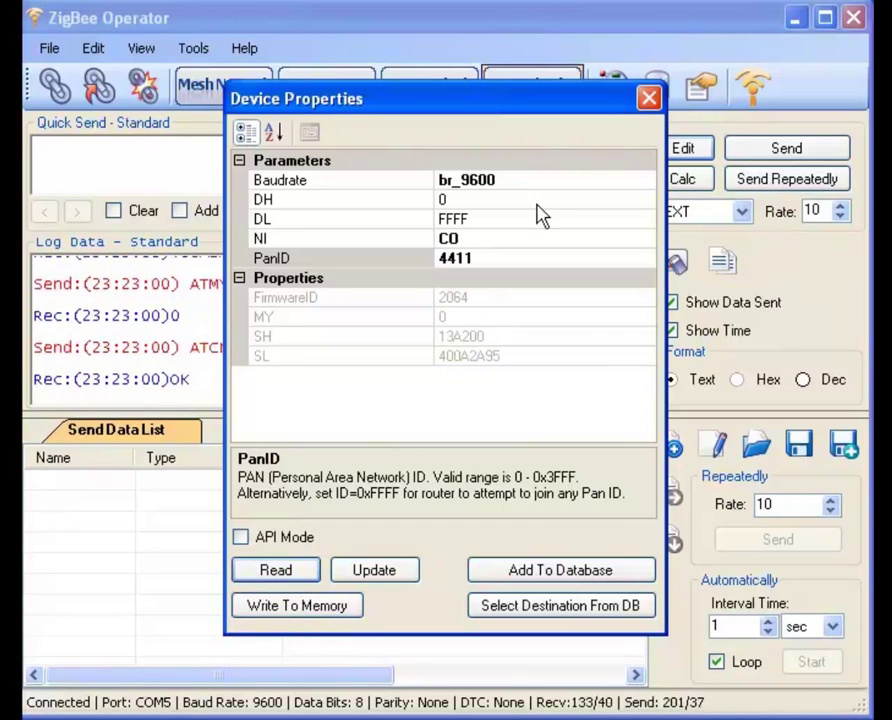
{"action": "left_click", "coordinate": [551, 569]}
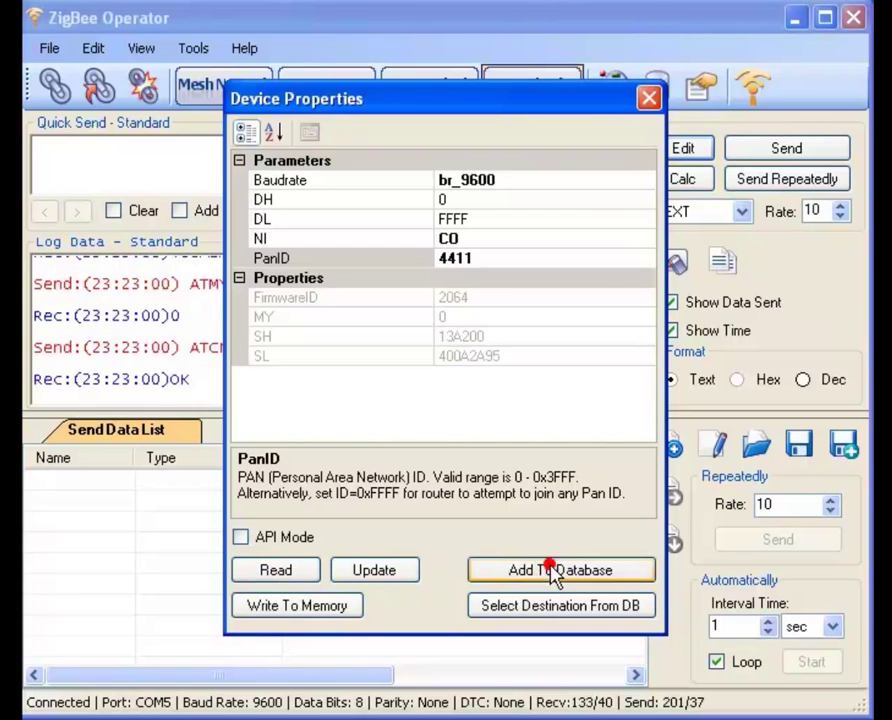
{"action": "left_click", "coordinate": [649, 98]}
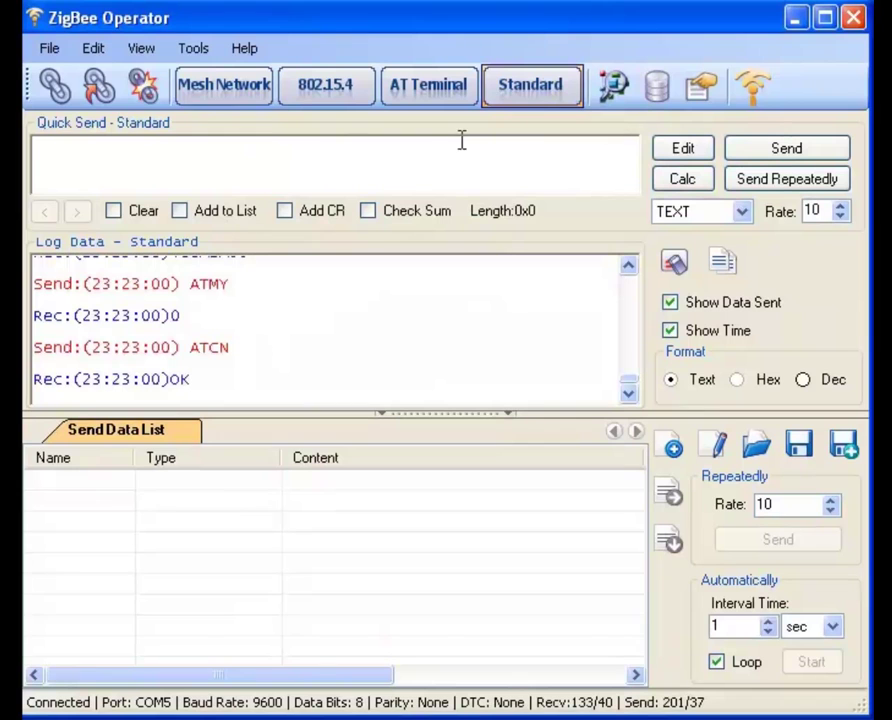
Step: Close the coordinator's connection and open a serial connection to the end device on Digi PKG-U Serial Port Adapter (COM11)
{"action": "left_click", "coordinate": [146, 90]}
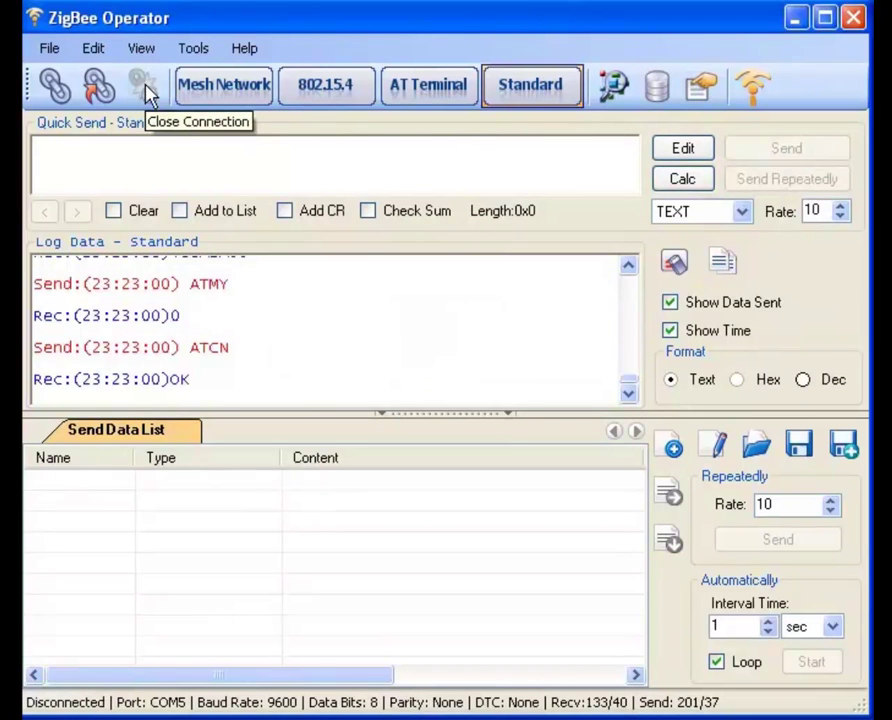
{"action": "left_click", "coordinate": [52, 88]}
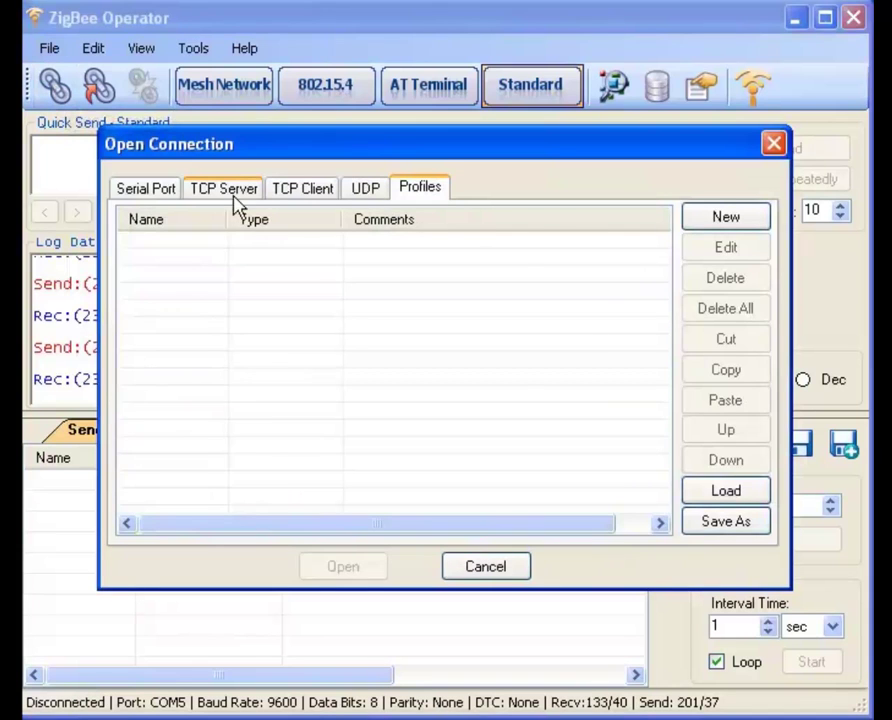
{"action": "left_click", "coordinate": [162, 192]}
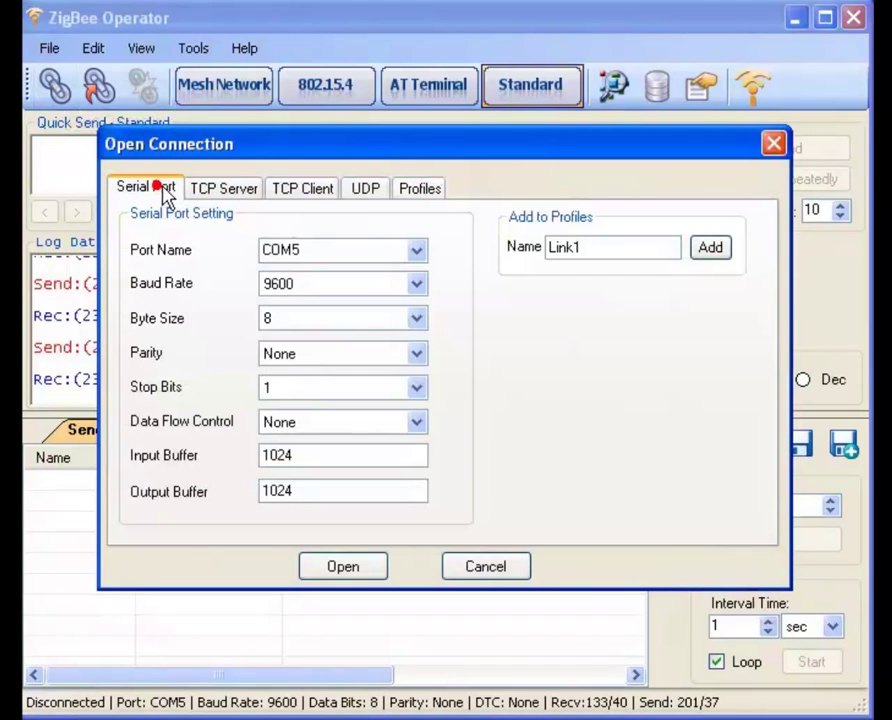
{"action": "left_click", "coordinate": [412, 252]}
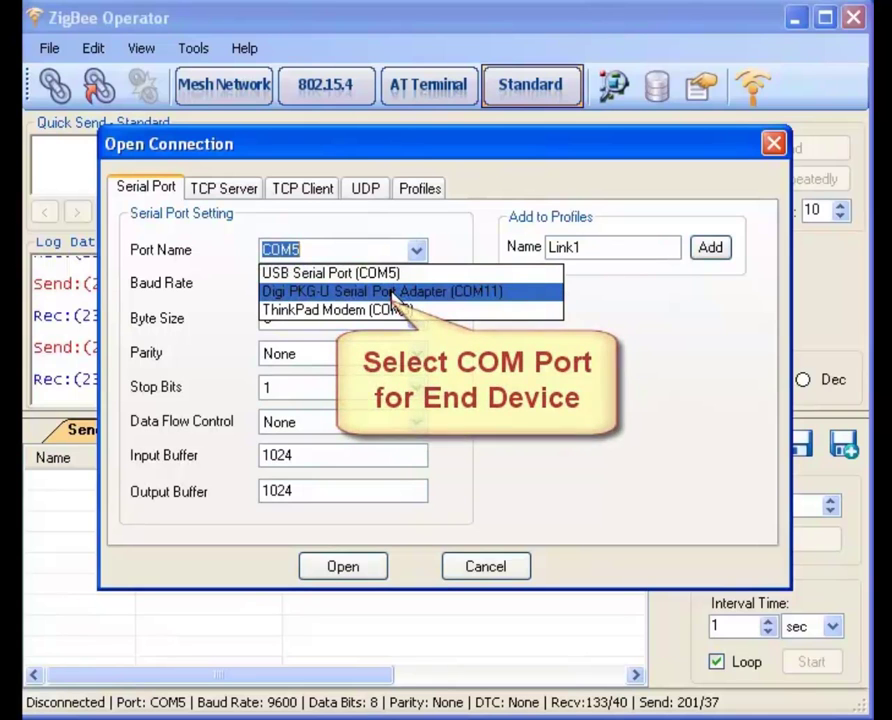
{"action": "left_click", "coordinate": [395, 292]}
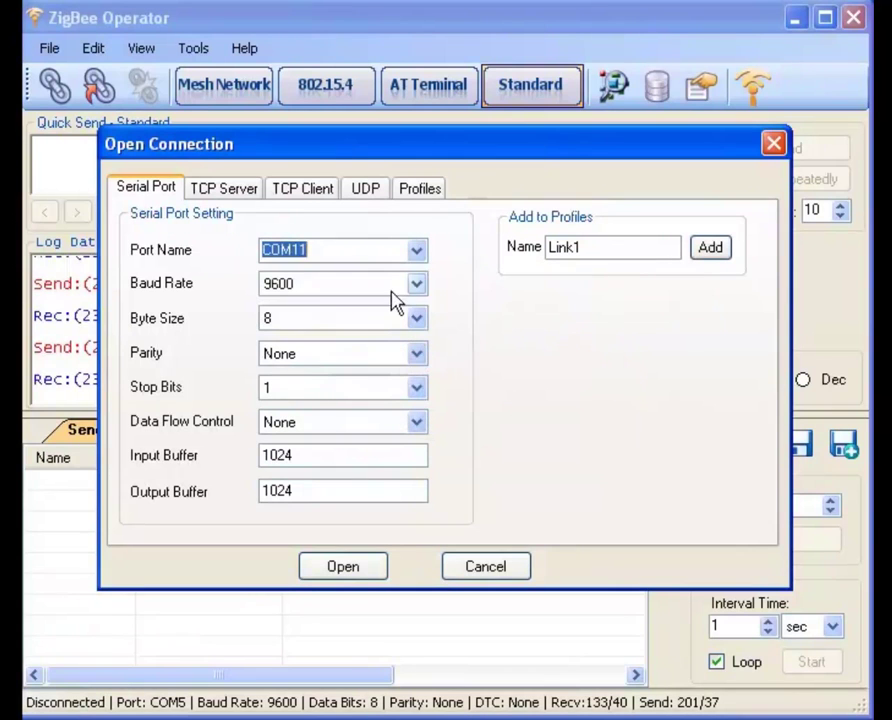
{"action": "left_click", "coordinate": [357, 568]}
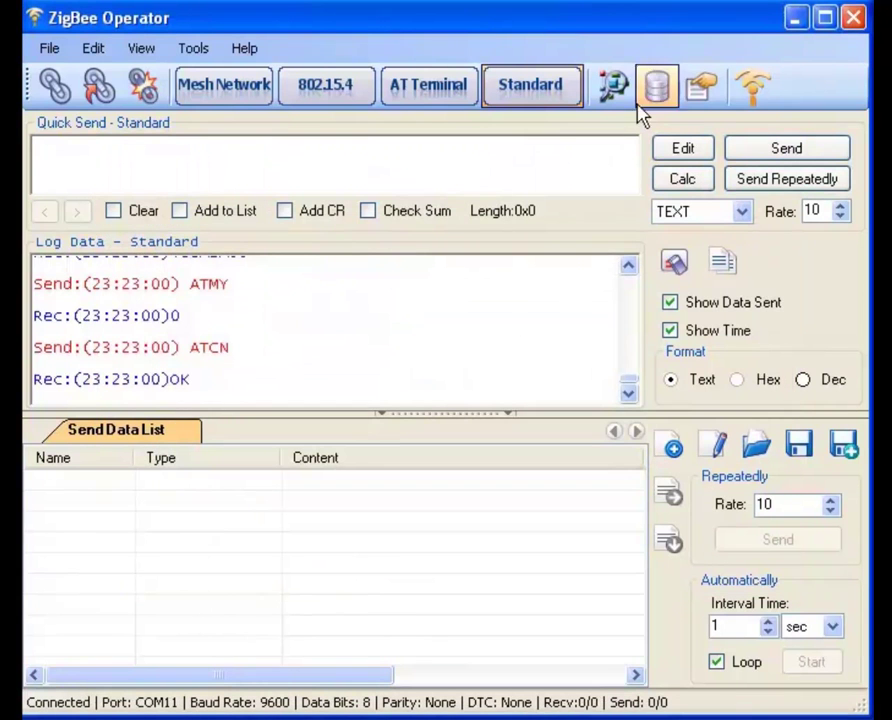
Step: Set the end device's node identifier to ED1 and its PanID to 4411, and update the module
{"action": "left_click", "coordinate": [700, 95]}
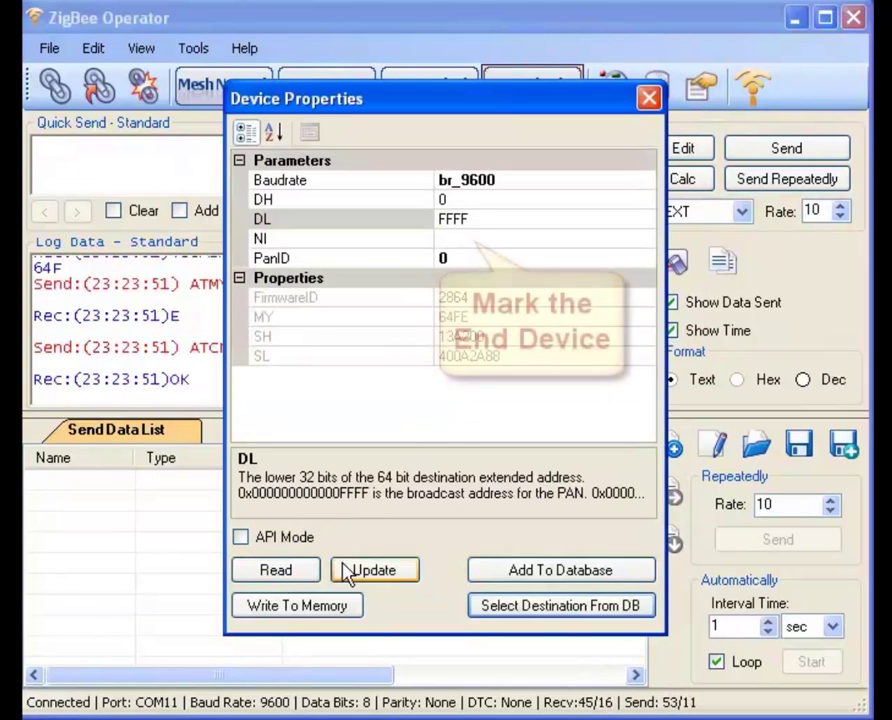
{"action": "left_click", "coordinate": [464, 237]}
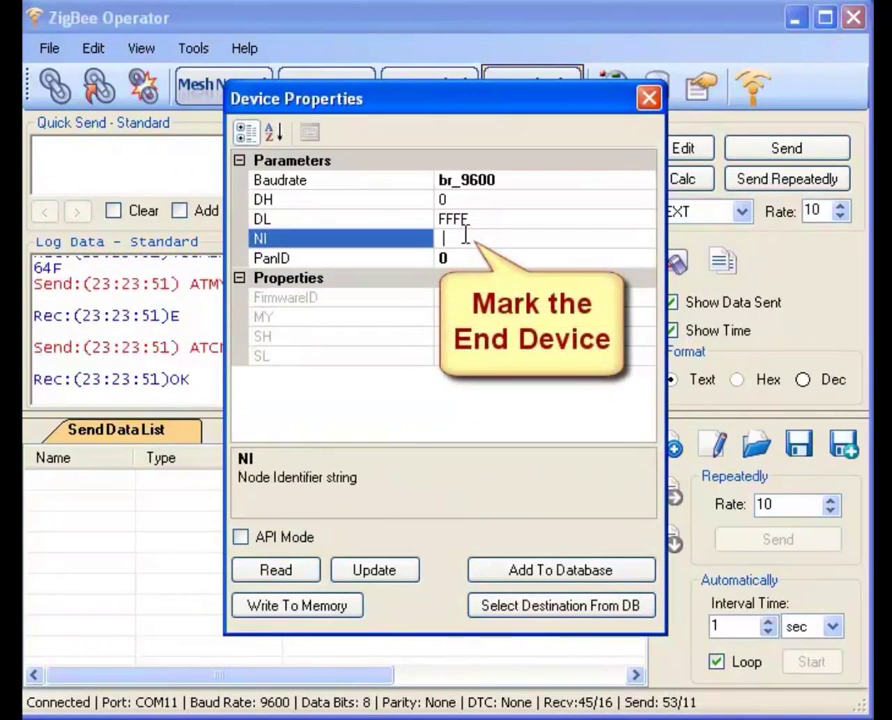
{"action": "type", "text": "ED"}
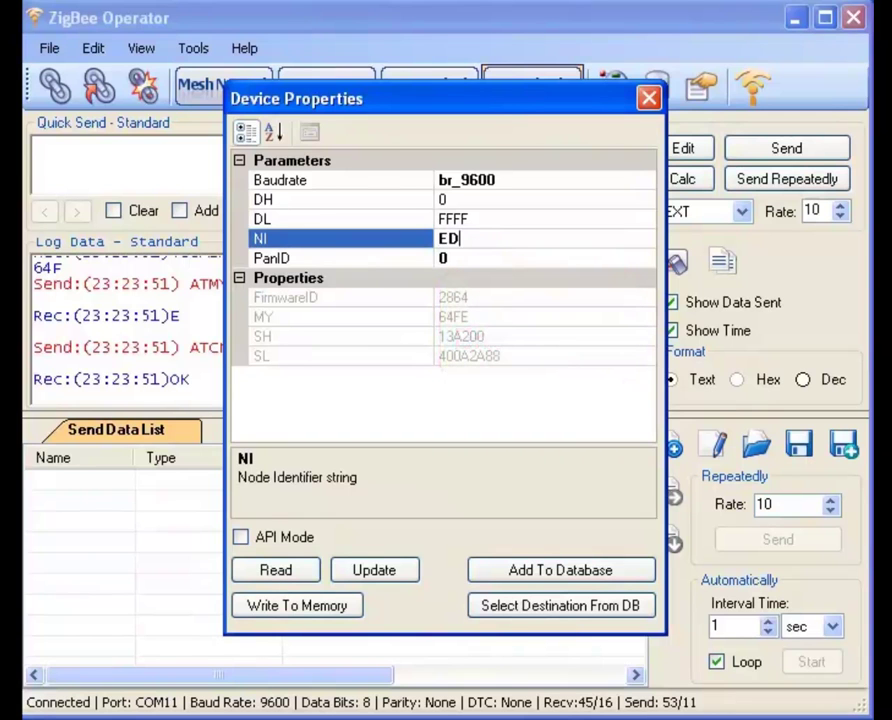
{"action": "type", "text": "1"}
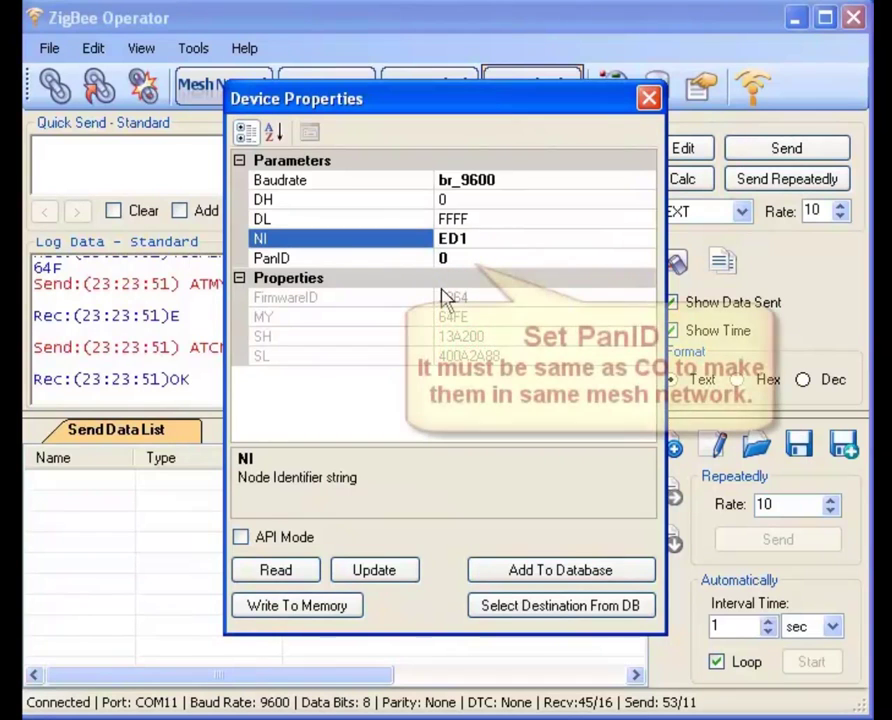
{"action": "left_click", "coordinate": [477, 257]}
{"action": "type", "text": "4411"}
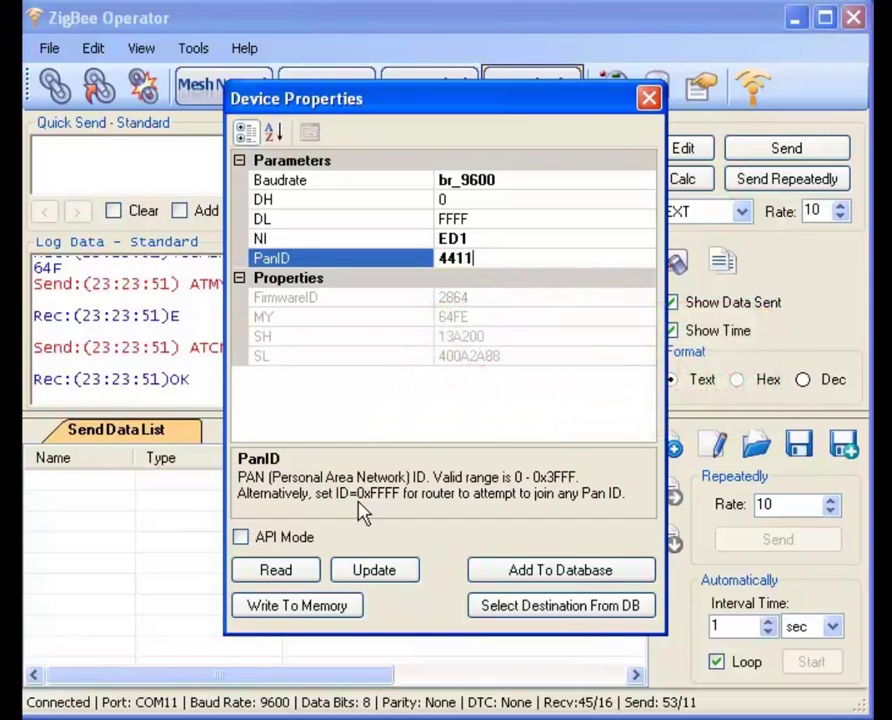
{"action": "left_click", "coordinate": [373, 570]}
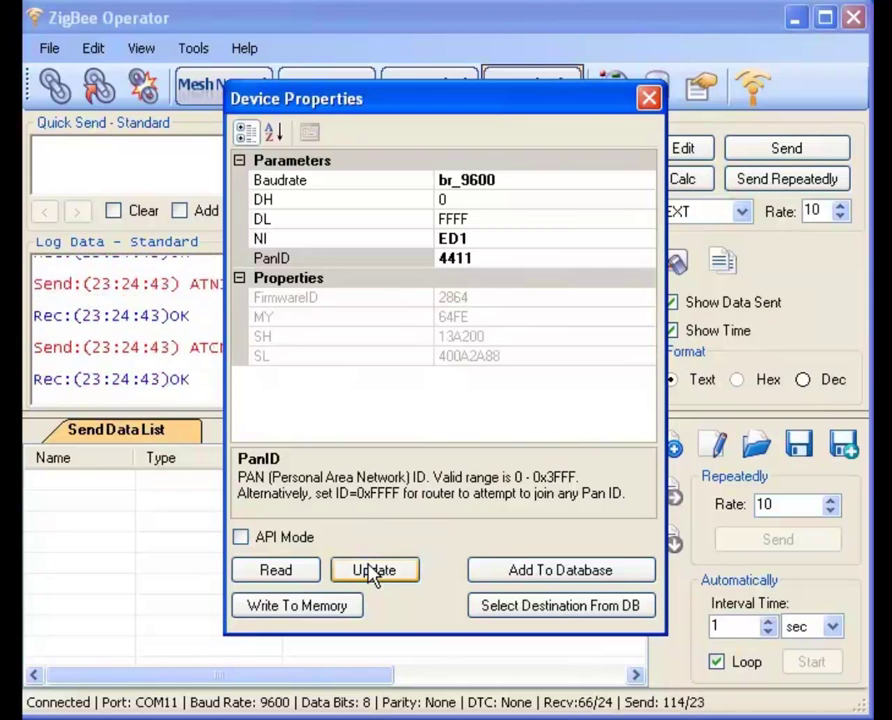
Step: Write the end device's updated settings to its memory and read its properties back
{"action": "left_click", "coordinate": [297, 605]}
{"action": "left_click", "coordinate": [300, 605]}
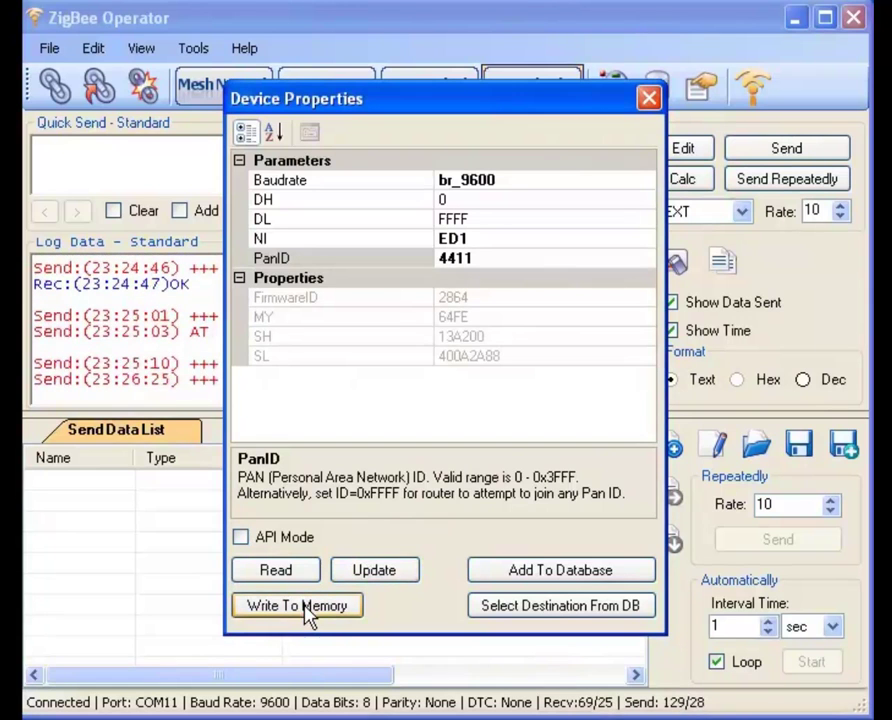
{"action": "left_click", "coordinate": [293, 578]}
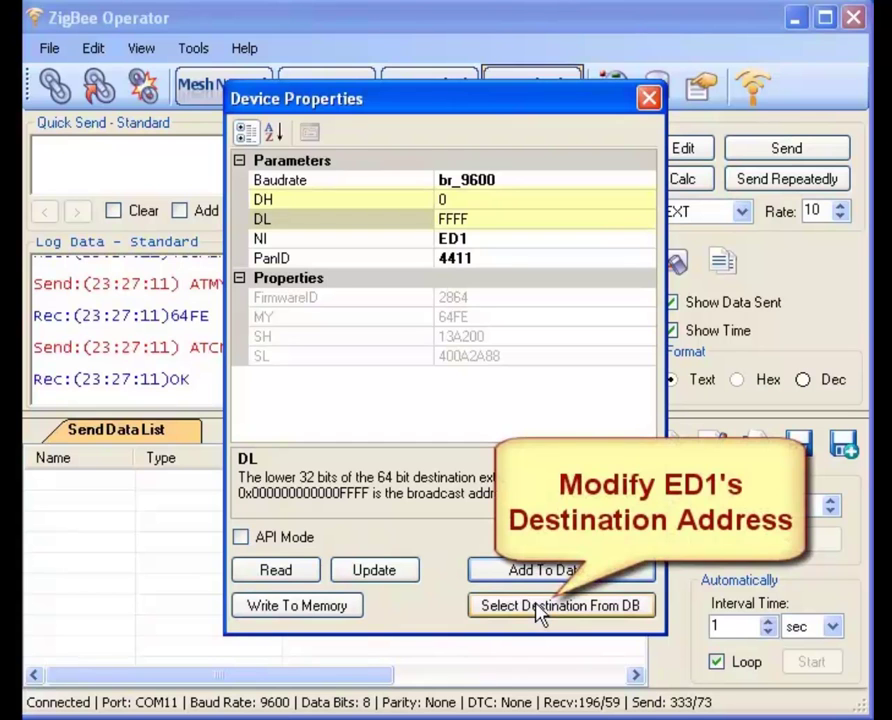
Step: Set ED1's destination address to the source address of the CO device from the ZigBee database
{"action": "left_click", "coordinate": [537, 607]}
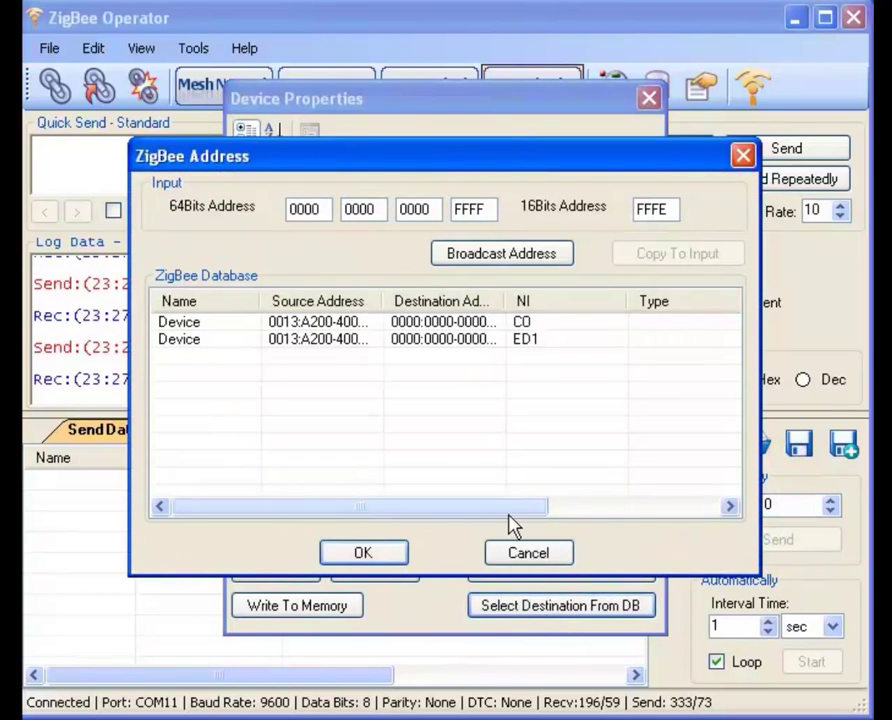
{"action": "double_click", "coordinate": [385, 302]}
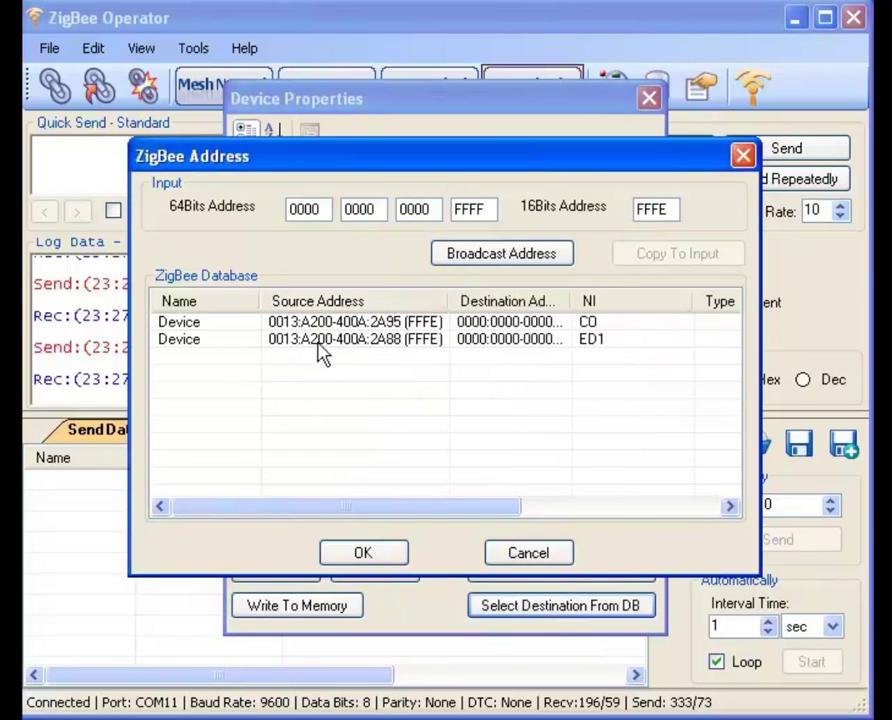
{"action": "left_click", "coordinate": [398, 322]}
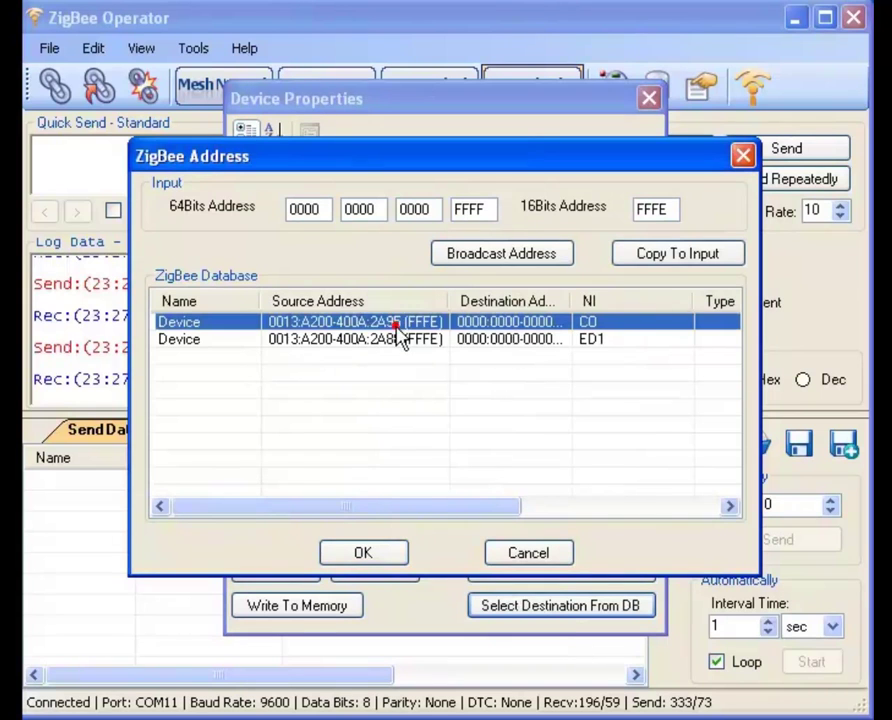
{"action": "left_click", "coordinate": [648, 258]}
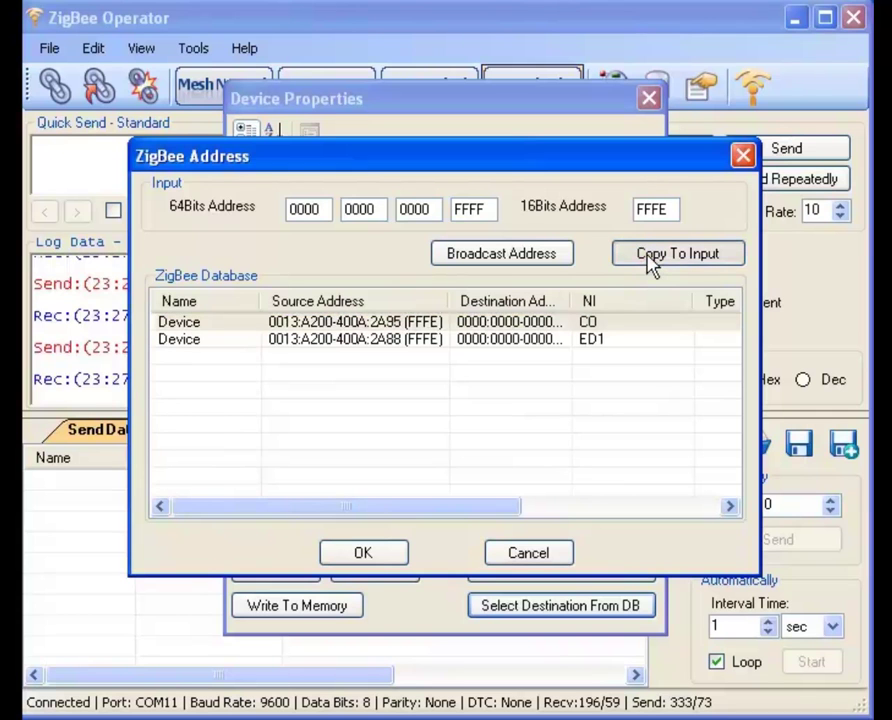
{"action": "left_click", "coordinate": [382, 560]}
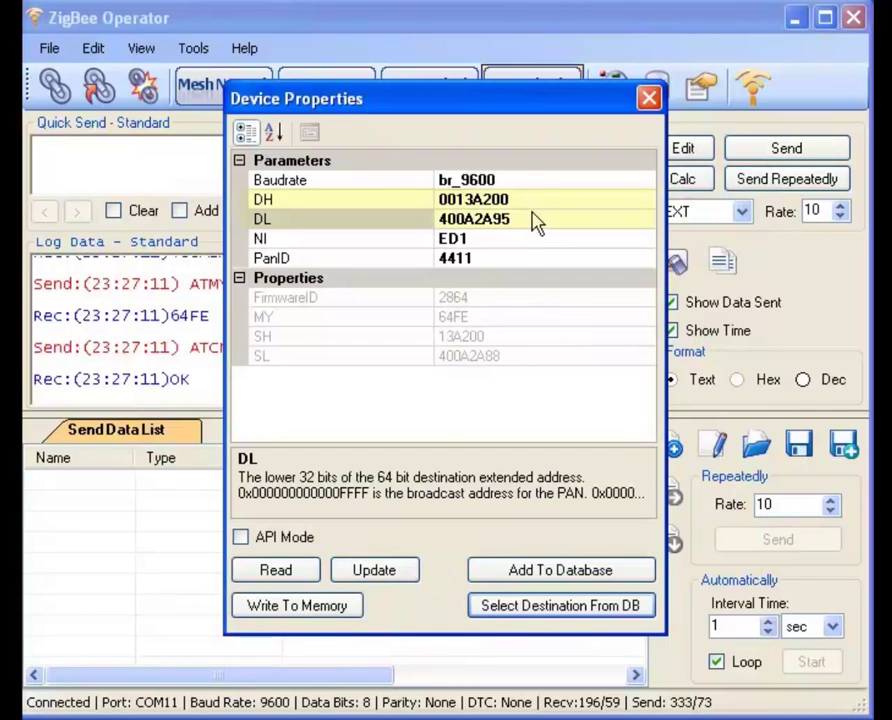
Step: Update ED1 with the new destination address and write it to the module's memory
{"action": "left_click", "coordinate": [374, 569]}
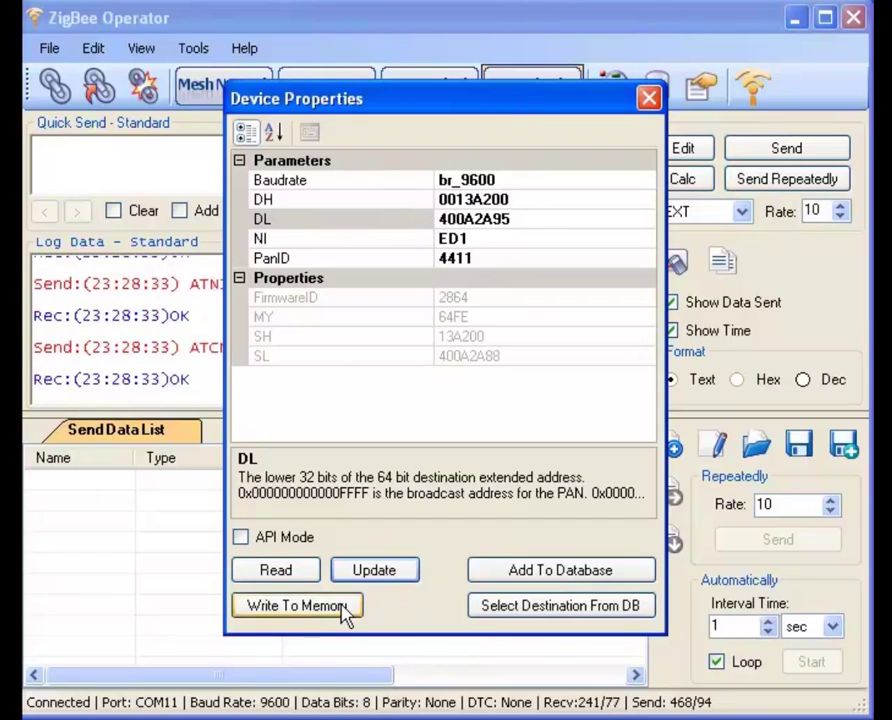
{"action": "left_click", "coordinate": [340, 606]}
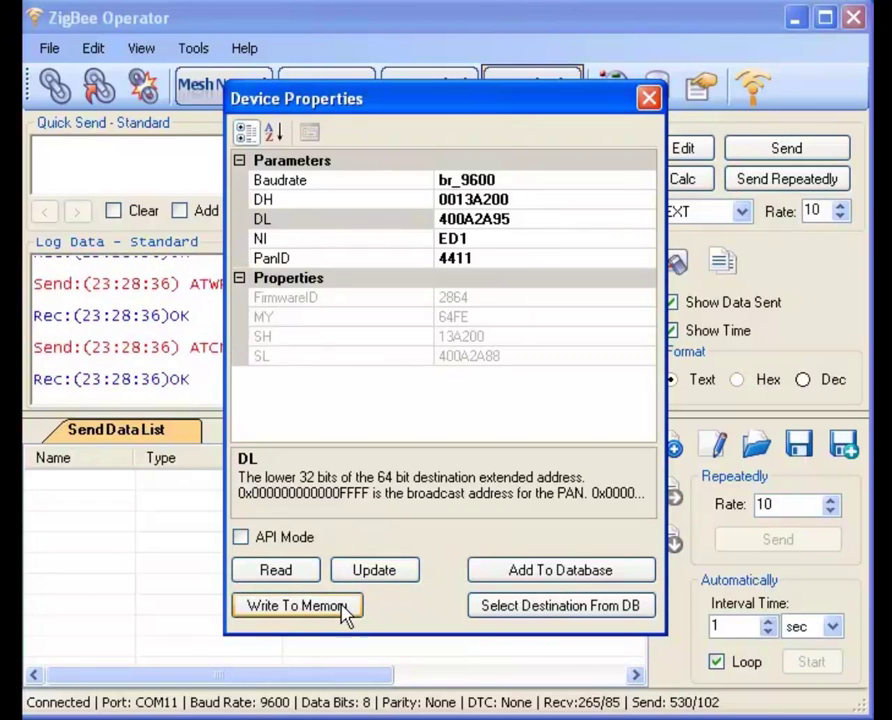
{"action": "left_click", "coordinate": [650, 98]}
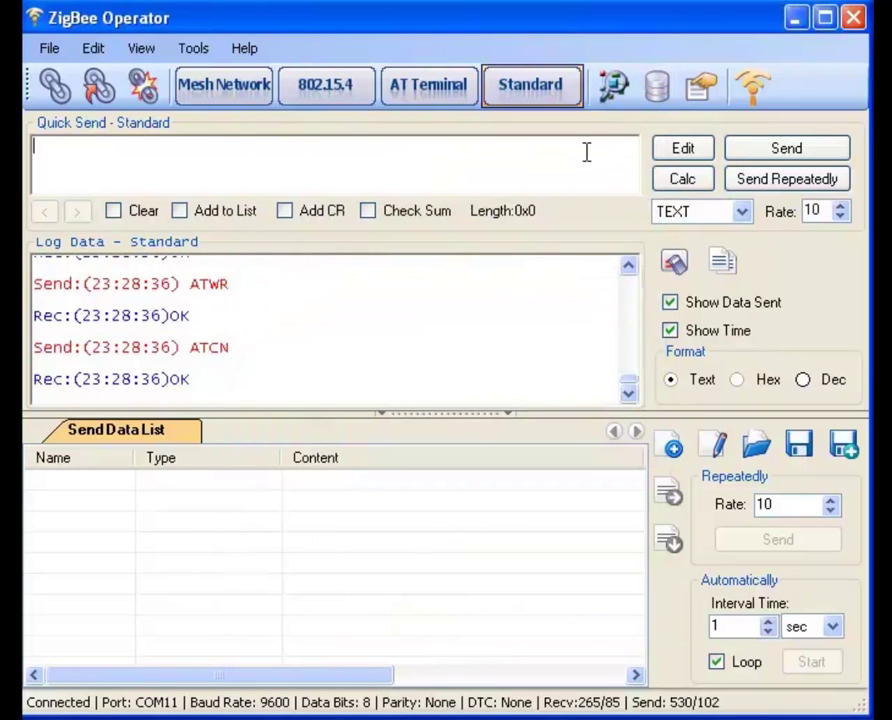
Step: Search the network for devices from ED1 and check the entry for the coordinator CO
{"action": "left_click", "coordinate": [610, 88]}
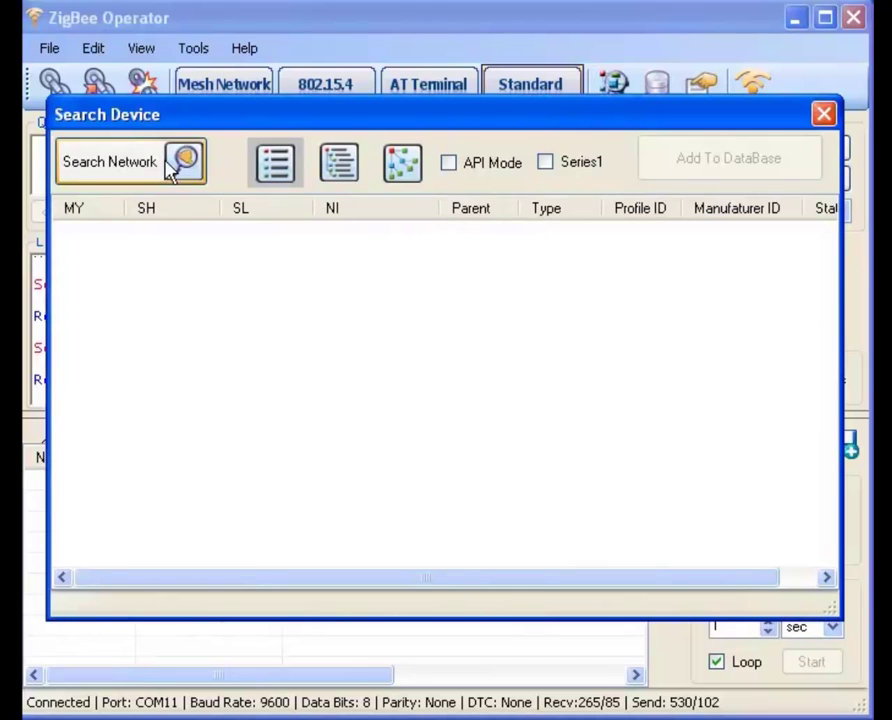
{"action": "left_click", "coordinate": [172, 166]}
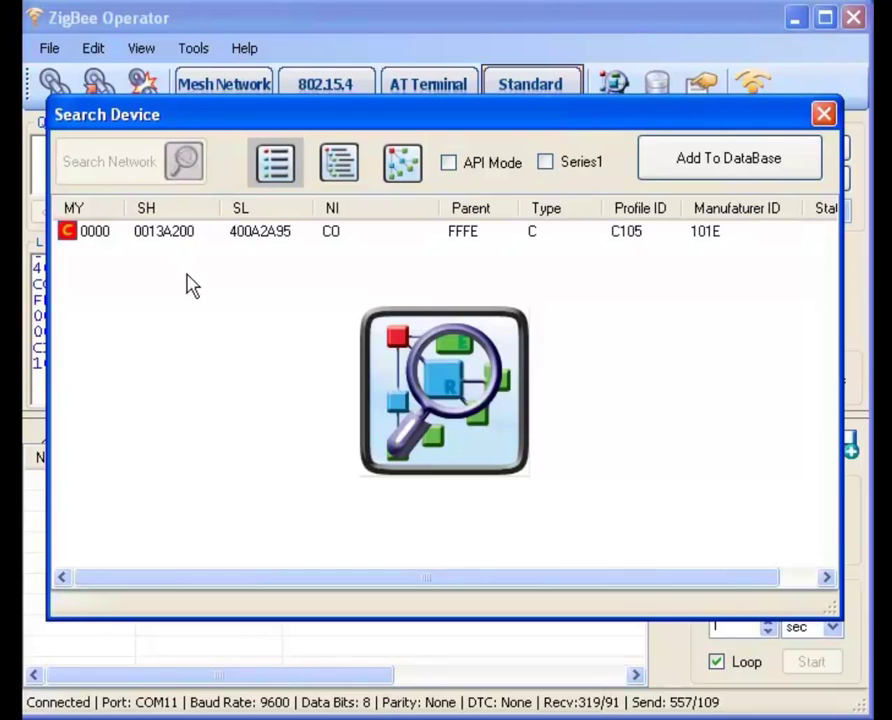
{"action": "left_click", "coordinate": [289, 234]}
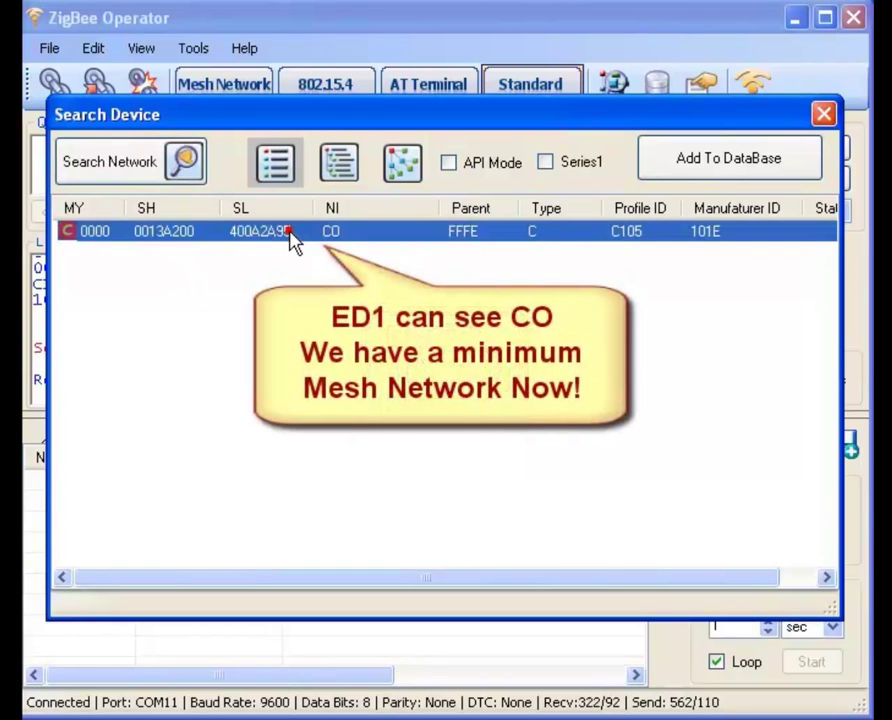
{"action": "left_click", "coordinate": [824, 117]}
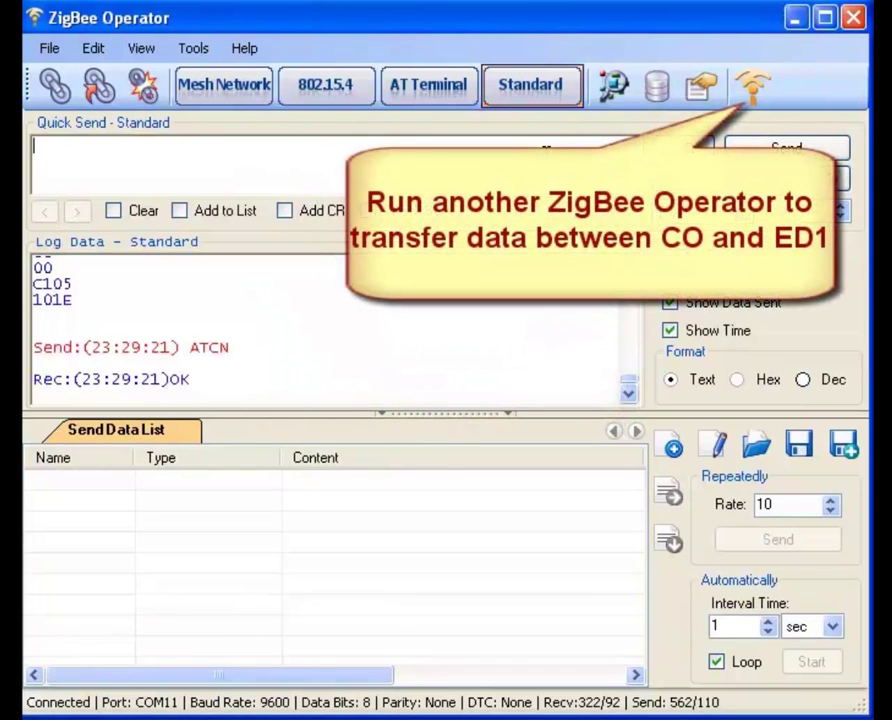
Step: Run a second ZigBee Operator window and open its serial connection on USB Serial Port (COM5)
{"action": "left_click", "coordinate": [758, 97]}
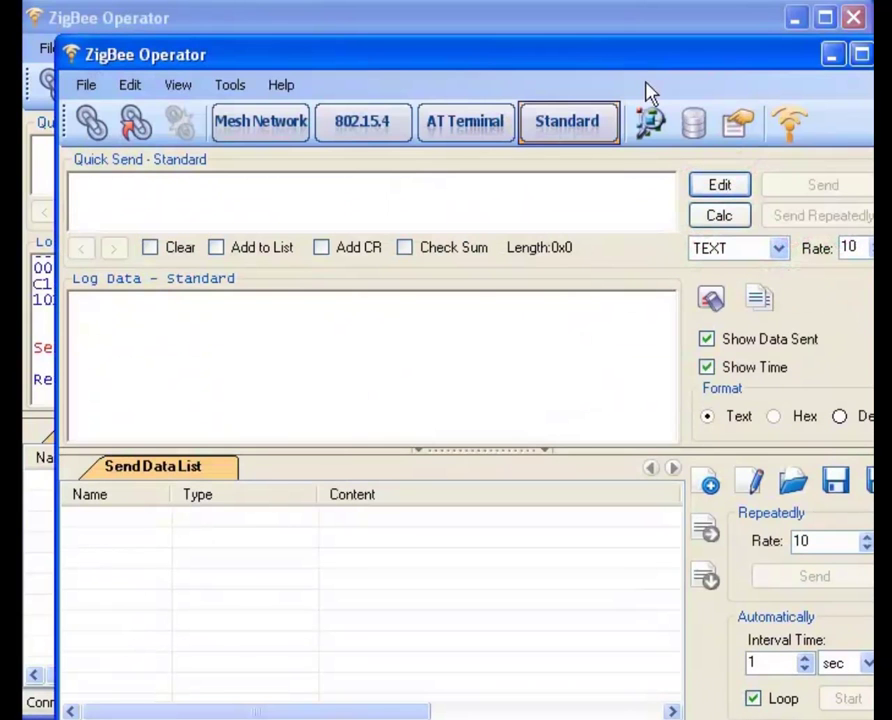
{"action": "left_click", "coordinate": [90, 118]}
{"action": "left_click", "coordinate": [168, 228]}
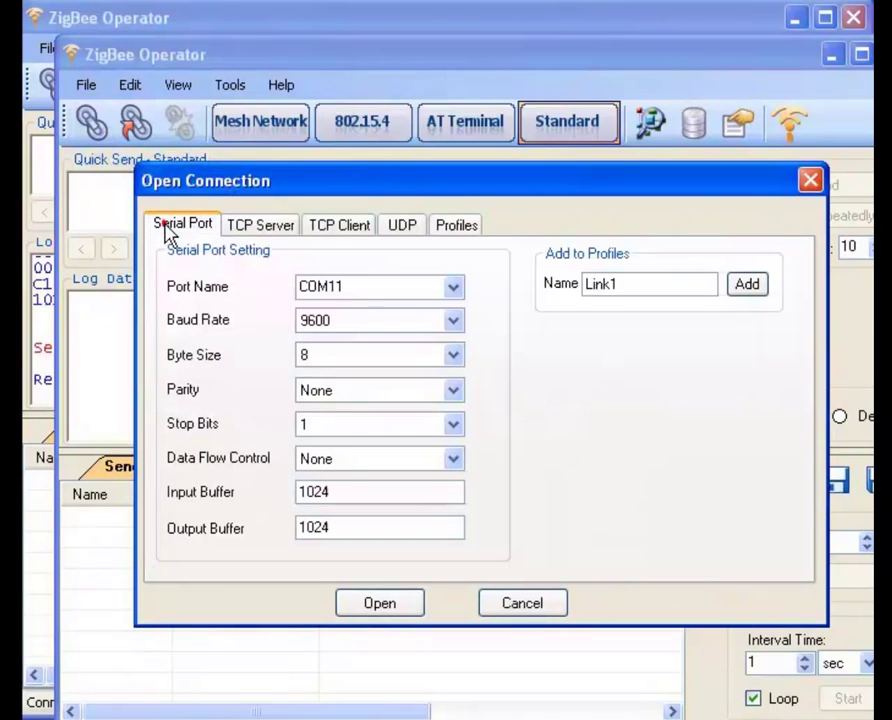
{"action": "left_click", "coordinate": [453, 289]}
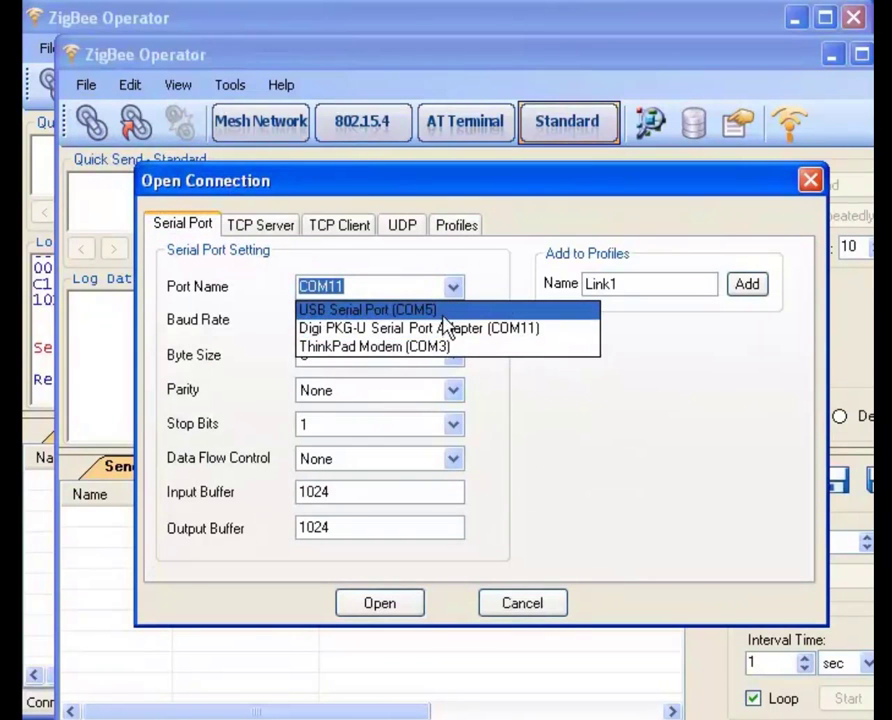
{"action": "left_click", "coordinate": [440, 311]}
{"action": "left_click", "coordinate": [381, 606]}
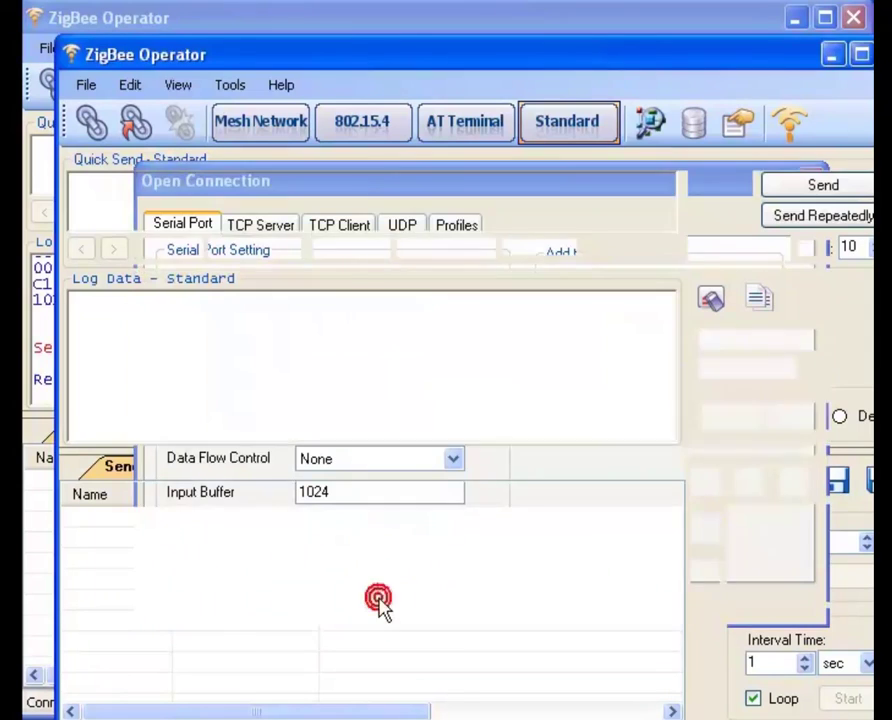
Step: Set CO's destination address to ED1's source address 0013:A200-400A:2A88 from the ZigBee database
{"action": "left_click", "coordinate": [740, 125]}
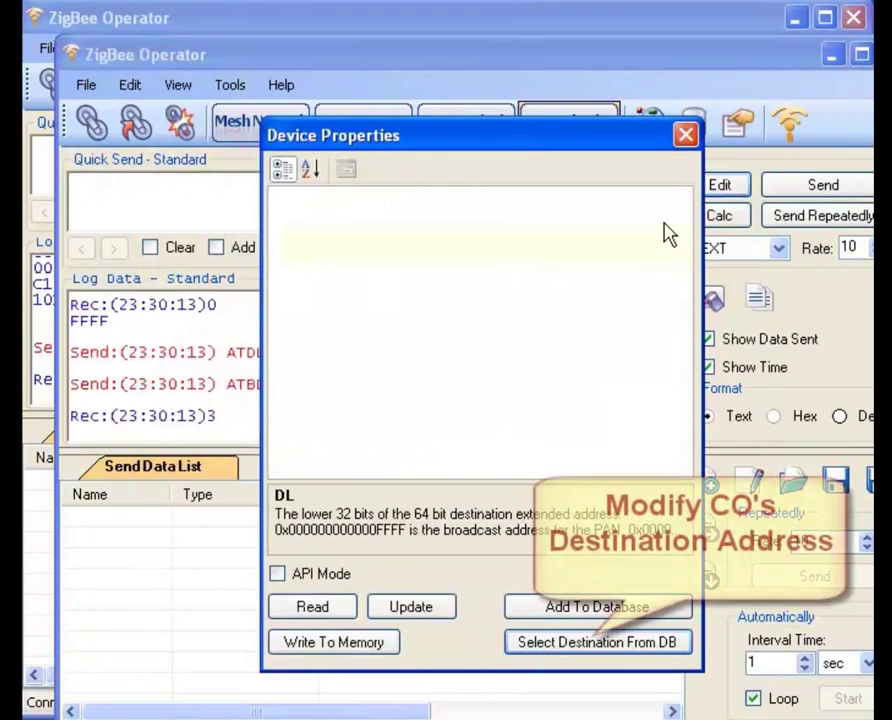
{"action": "left_click", "coordinate": [598, 645]}
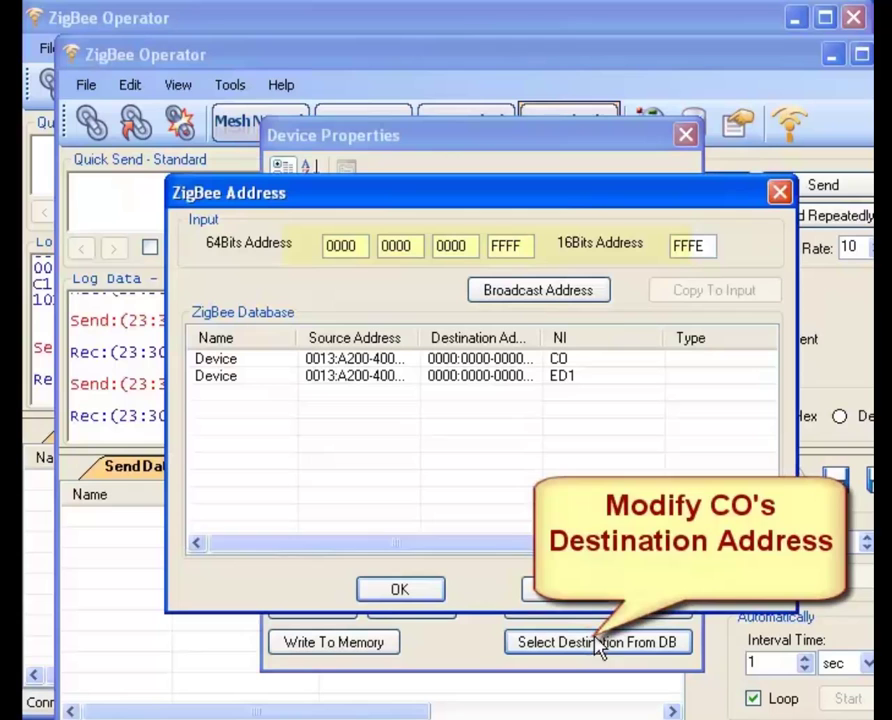
{"action": "double_click", "coordinate": [420, 338]}
{"action": "left_click", "coordinate": [418, 377]}
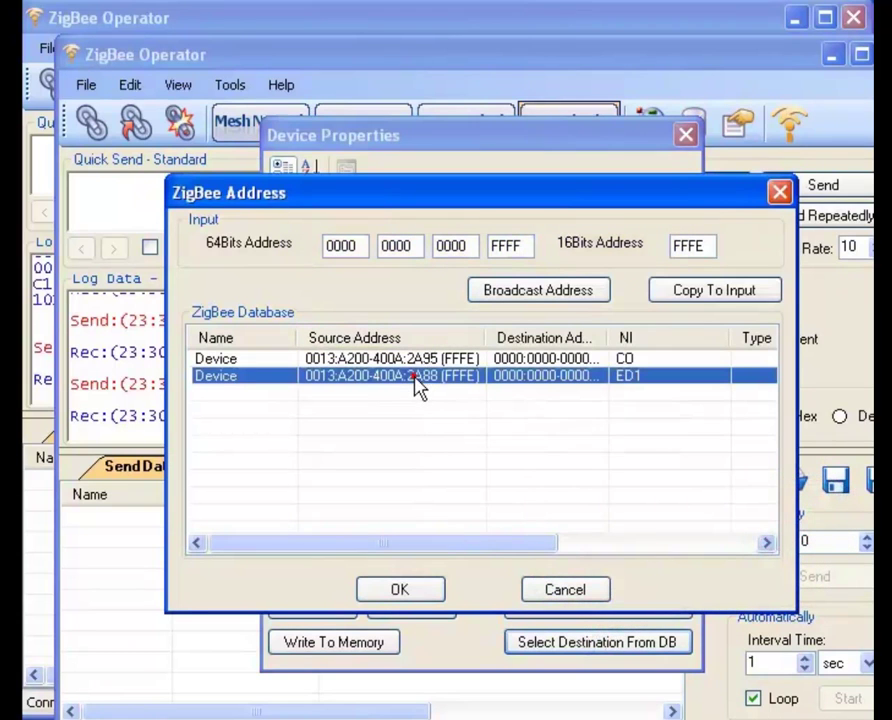
{"action": "double_click", "coordinate": [418, 377]}
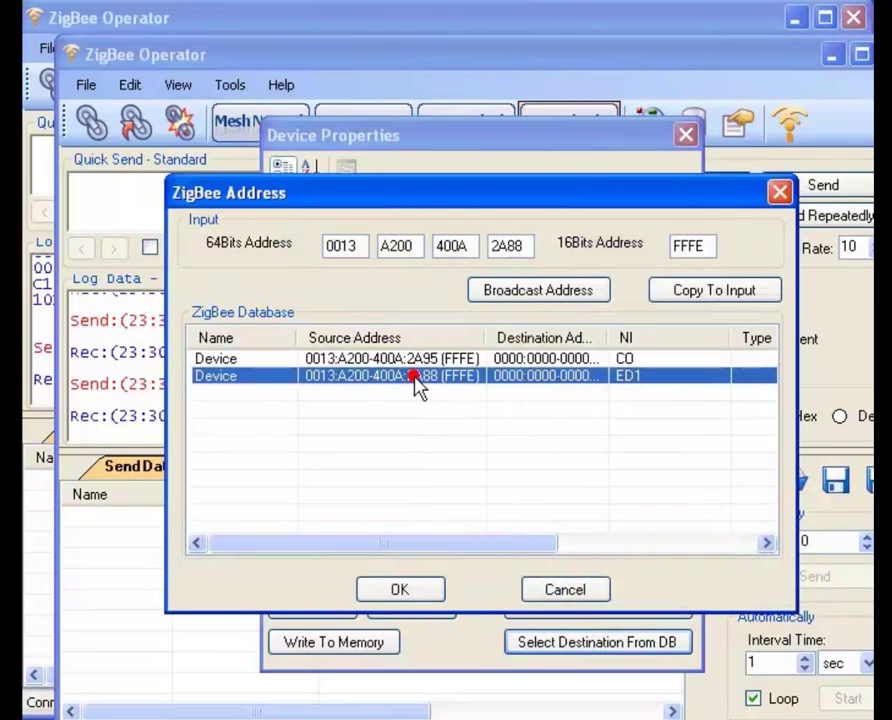
{"action": "left_click", "coordinate": [427, 594]}
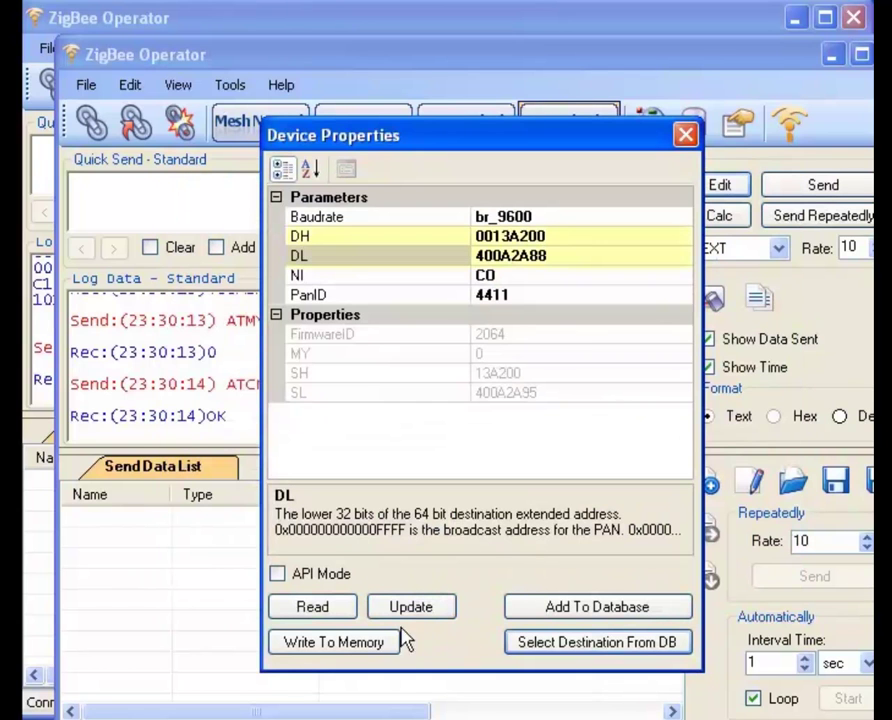
Step: Save CO's new destination address to the module and its memory, including its entry in the device database
{"action": "left_click", "coordinate": [420, 629]}
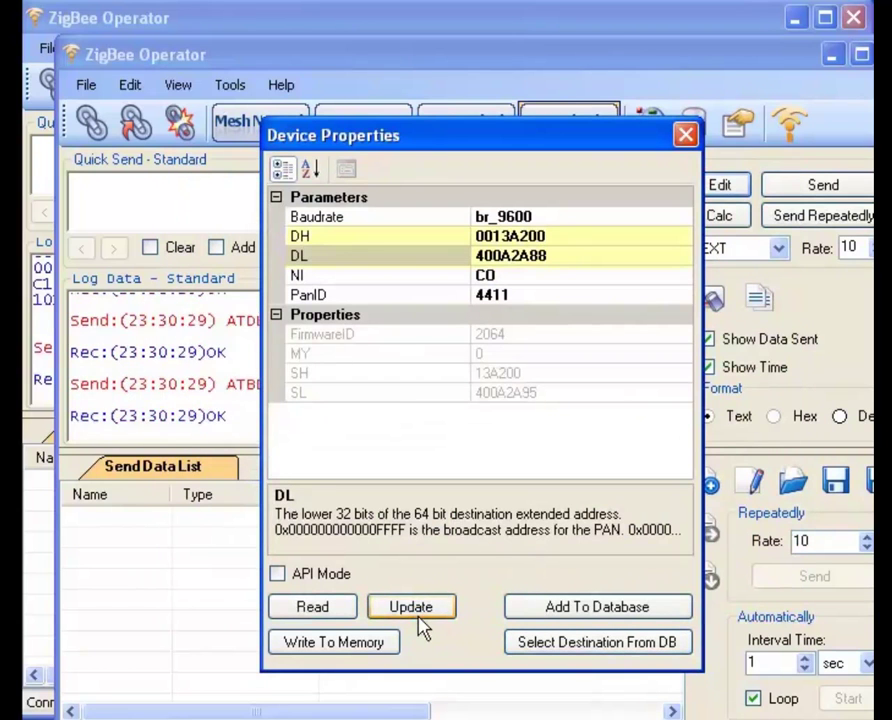
{"action": "left_click", "coordinate": [368, 645]}
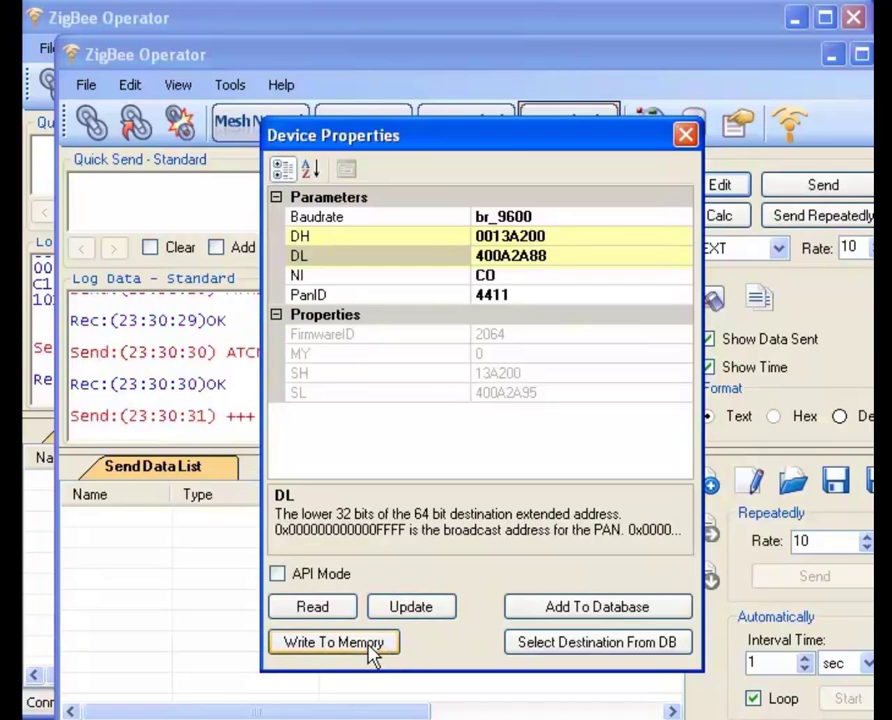
{"action": "left_click", "coordinate": [591, 616]}
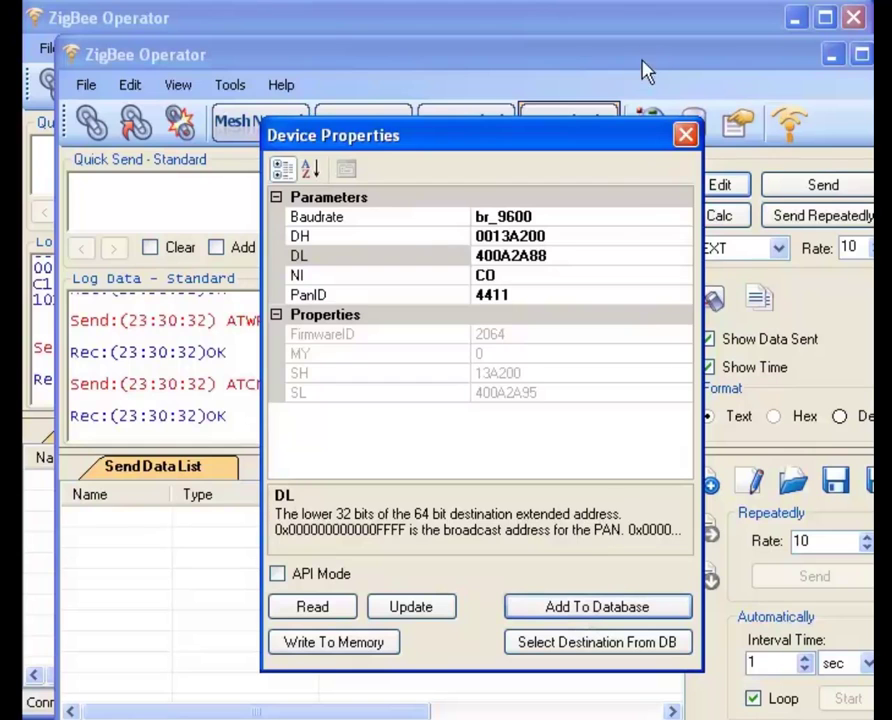
{"action": "left_click", "coordinate": [686, 135]}
Step: Search the network for devices from CO and select the entry for ED1
{"action": "left_click", "coordinate": [647, 127]}
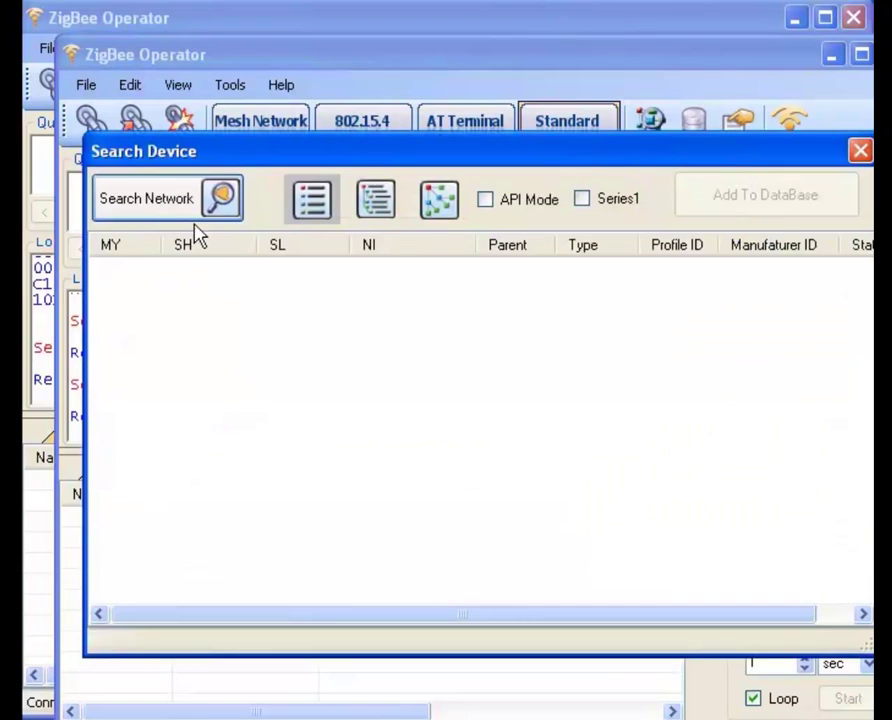
{"action": "left_click", "coordinate": [191, 213]}
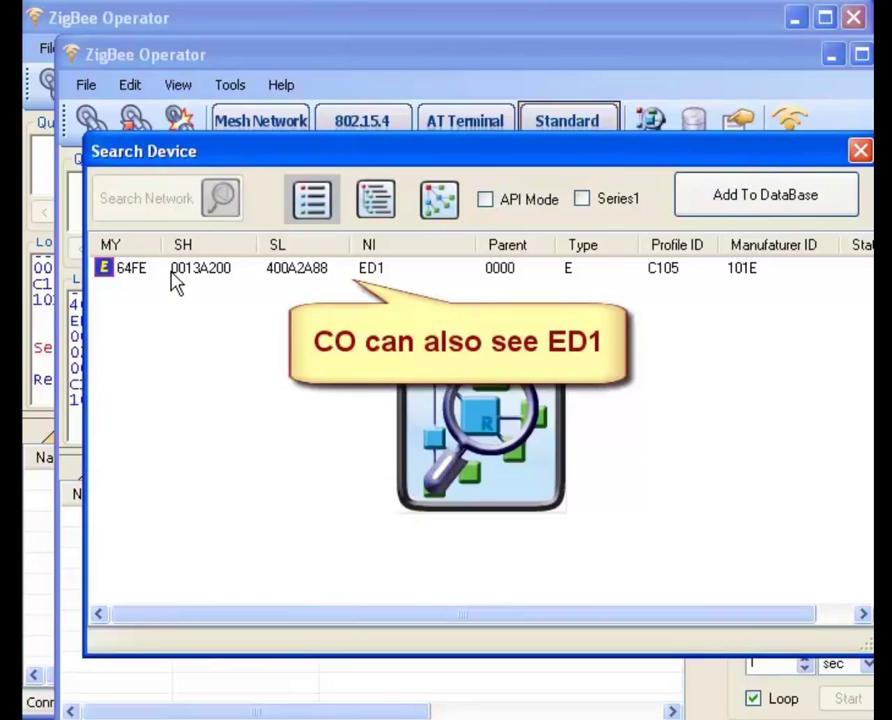
{"action": "left_click", "coordinate": [320, 266]}
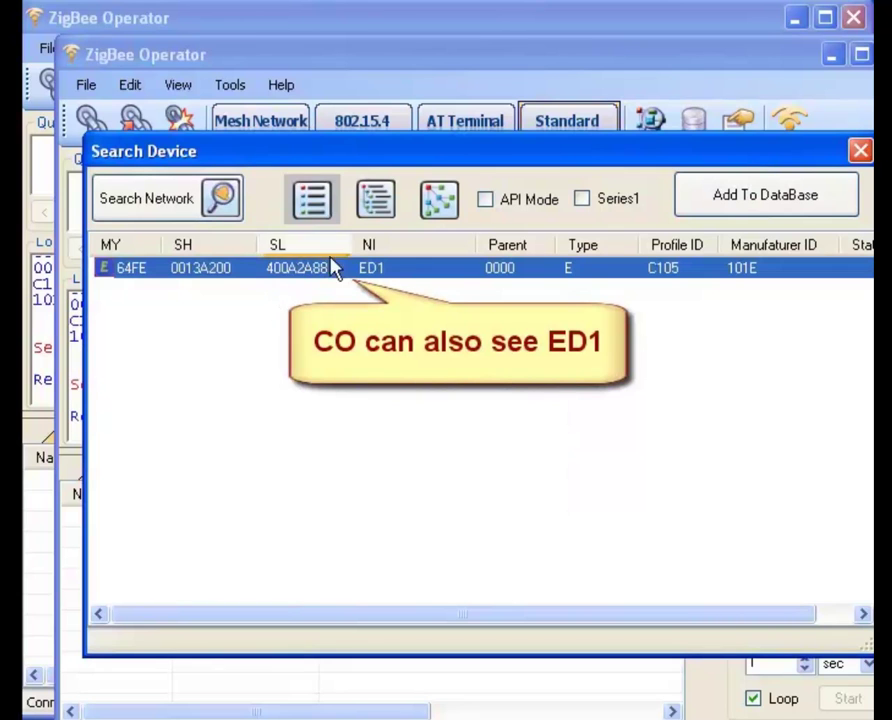
Step: Examine the mesh network structure of the coordinator and ED1 as a tree and as a graphical map
{"action": "left_click", "coordinate": [376, 200]}
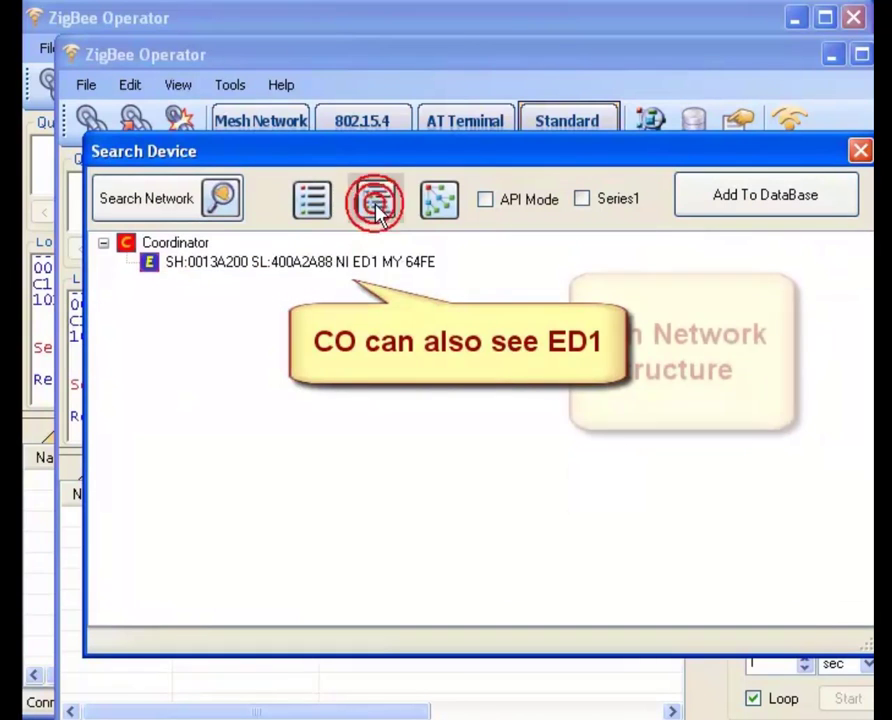
{"action": "left_click", "coordinate": [194, 271]}
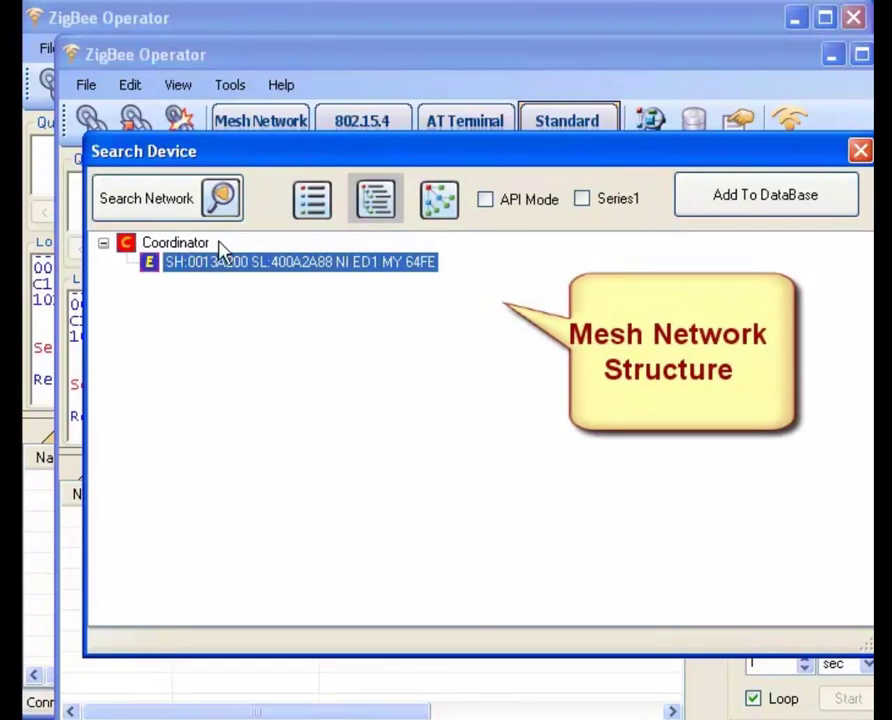
{"action": "left_click", "coordinate": [446, 212]}
{"action": "left_click_drag", "start_coordinate": [362, 303], "coordinate": [422, 302]}
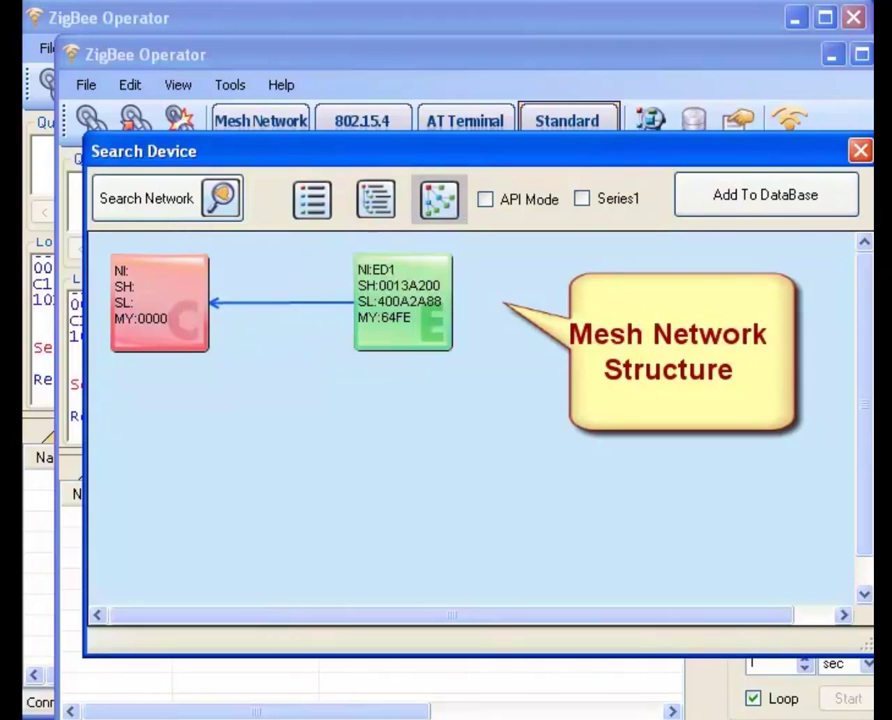
{"action": "left_click", "coordinate": [861, 156]}
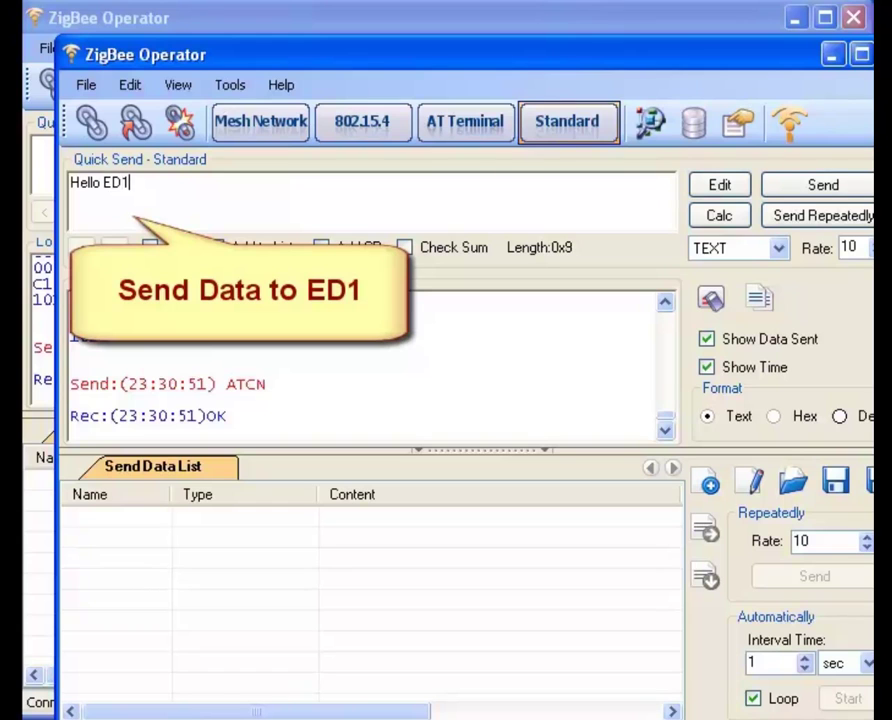
Step: Send "Hello ED1" from the CO window and reply with "Hello Coordinator" from the ED1 window
{"action": "left_click", "coordinate": [800, 195]}
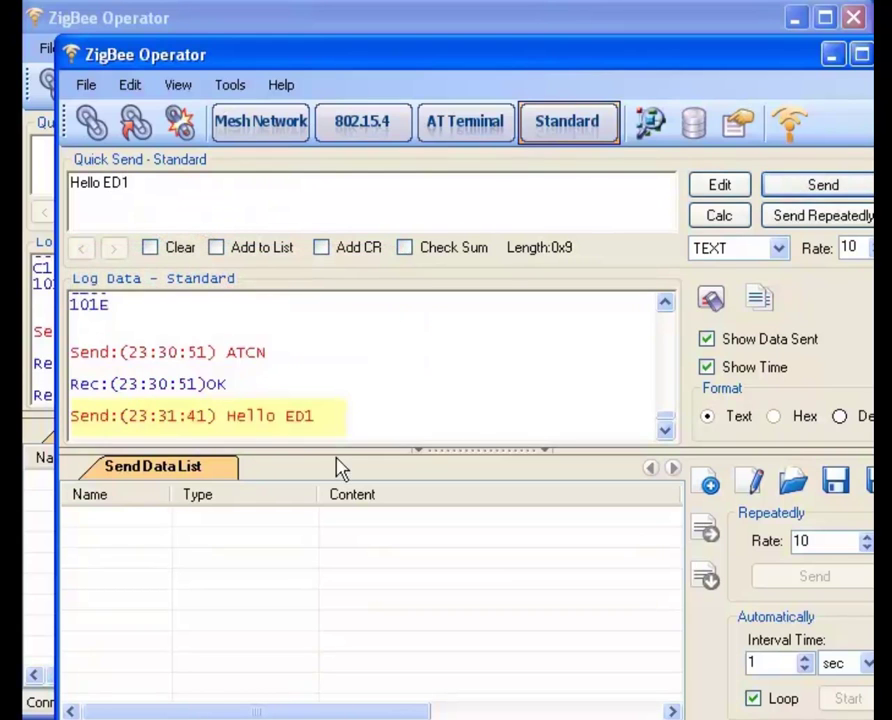
{"action": "left_click", "coordinate": [255, 20]}
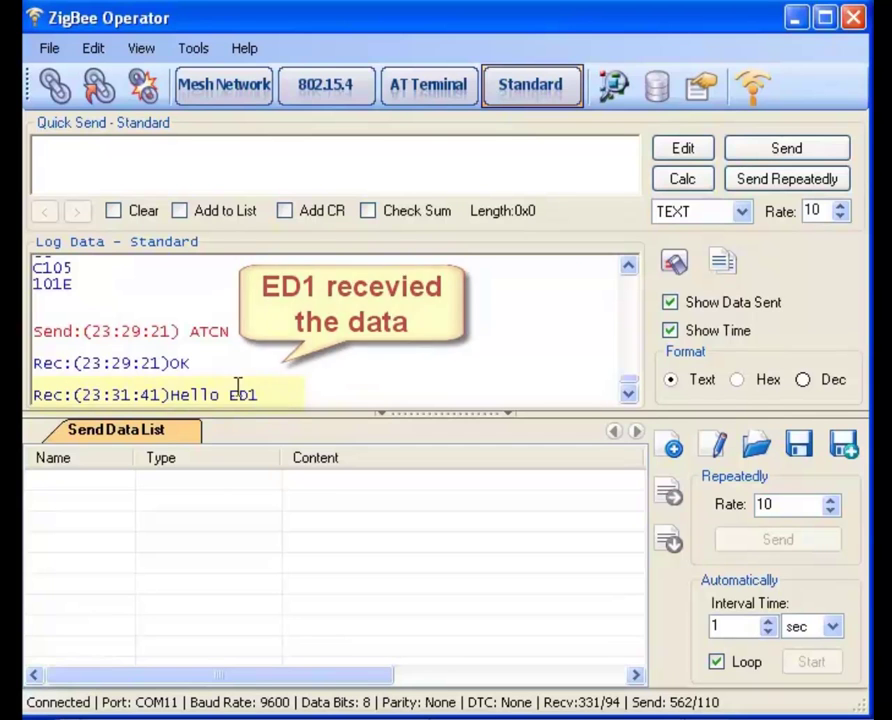
{"action": "left_click", "coordinate": [226, 158]}
{"action": "type", "text": "Hello Co"}
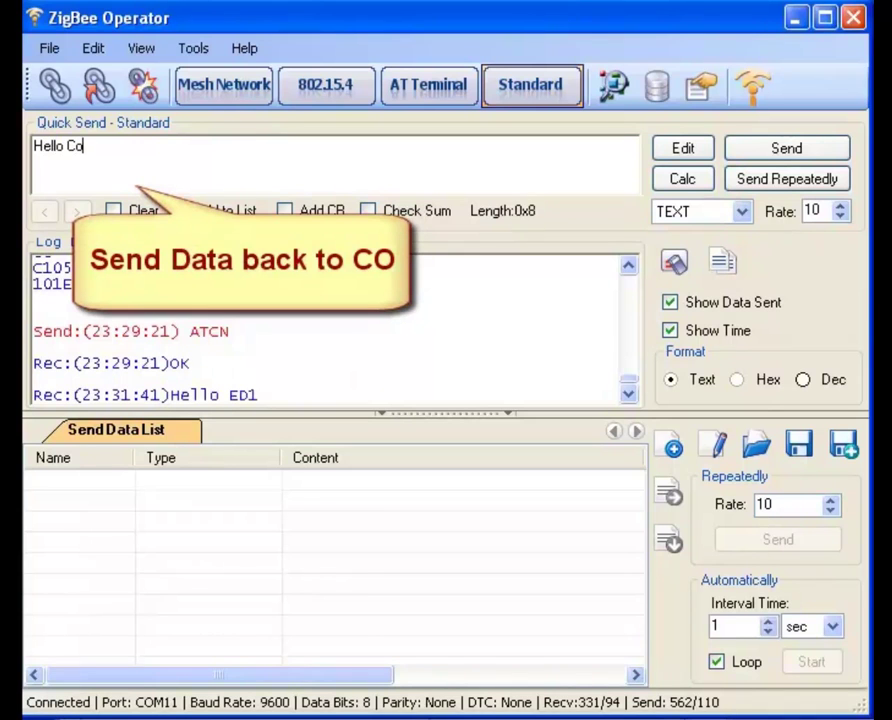
{"action": "type", "text": "ordinator"}
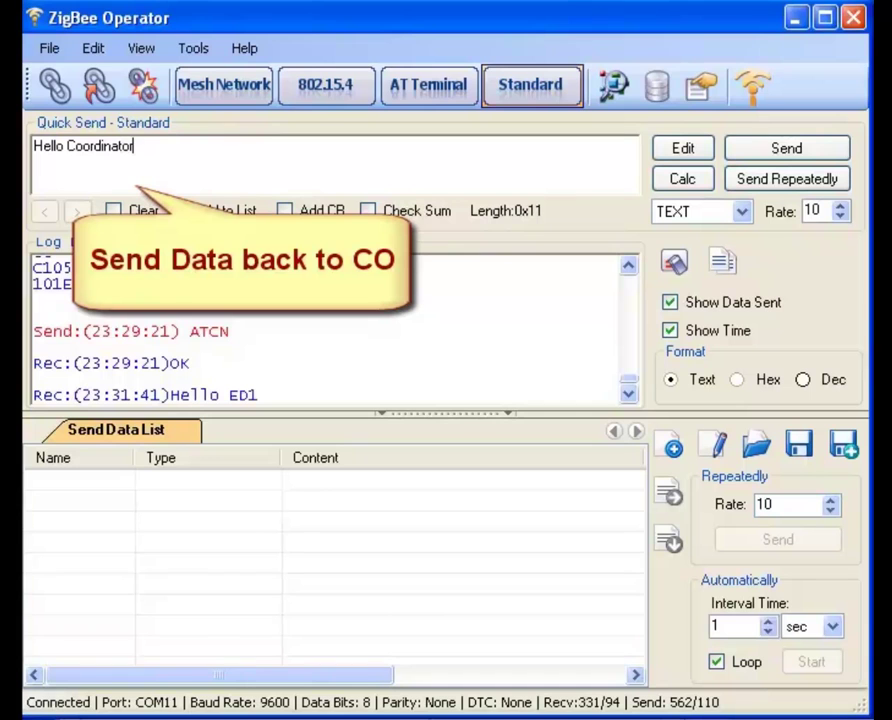
{"action": "left_click", "coordinate": [753, 148]}
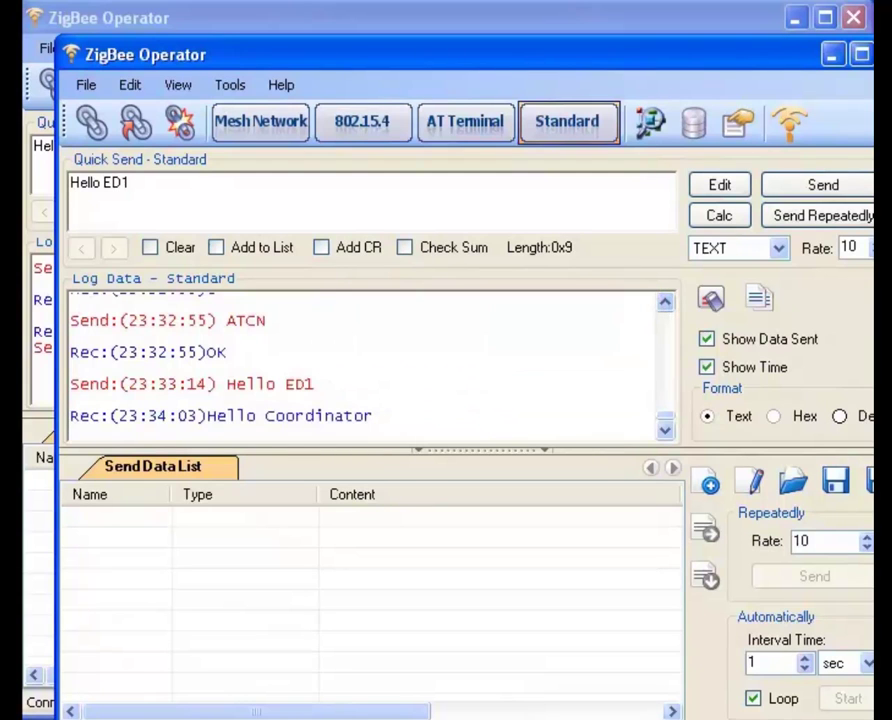
Step: Enable the Clear and Add to List options for quick sending in the CO window
{"action": "left_click", "coordinate": [210, 192]}
{"action": "key", "text": "ctrl+a"}
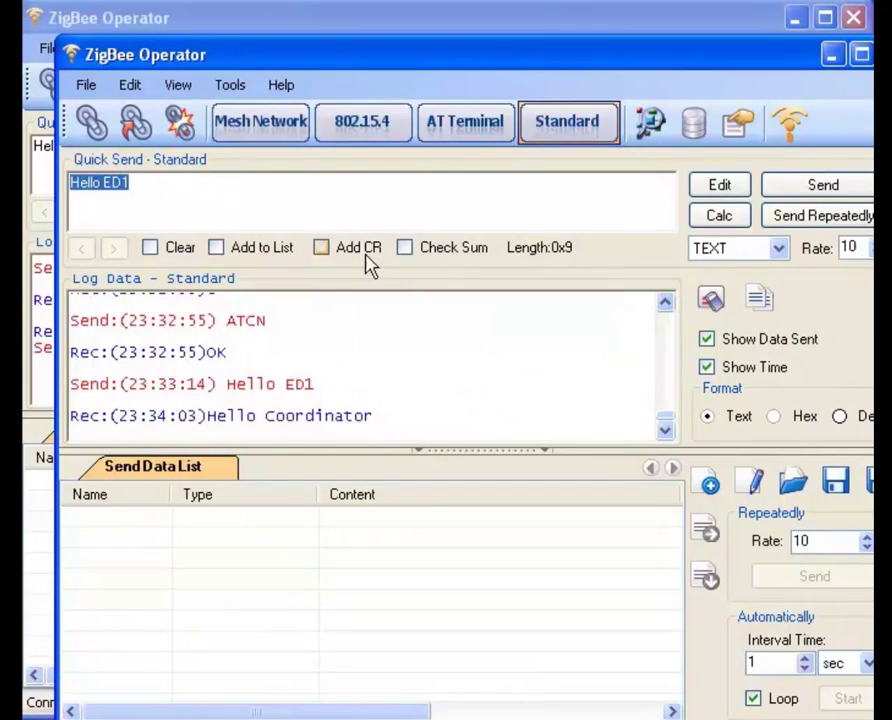
{"action": "left_click", "coordinate": [152, 248]}
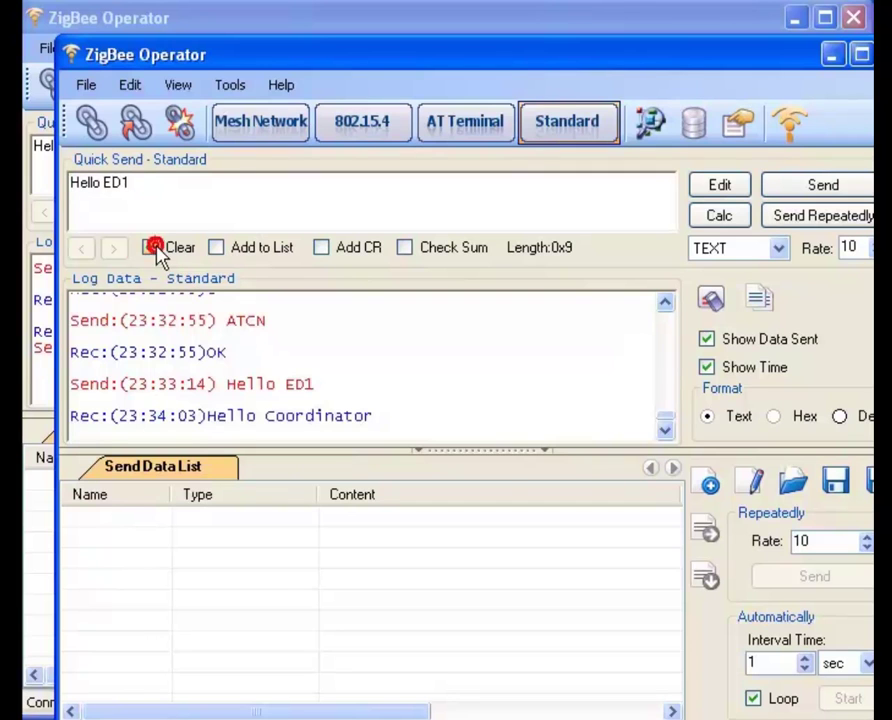
{"action": "left_click", "coordinate": [224, 254]}
Step: Set the carriage return hex value for AT commands to 0D 0A in the program options
{"action": "left_click", "coordinate": [232, 88]}
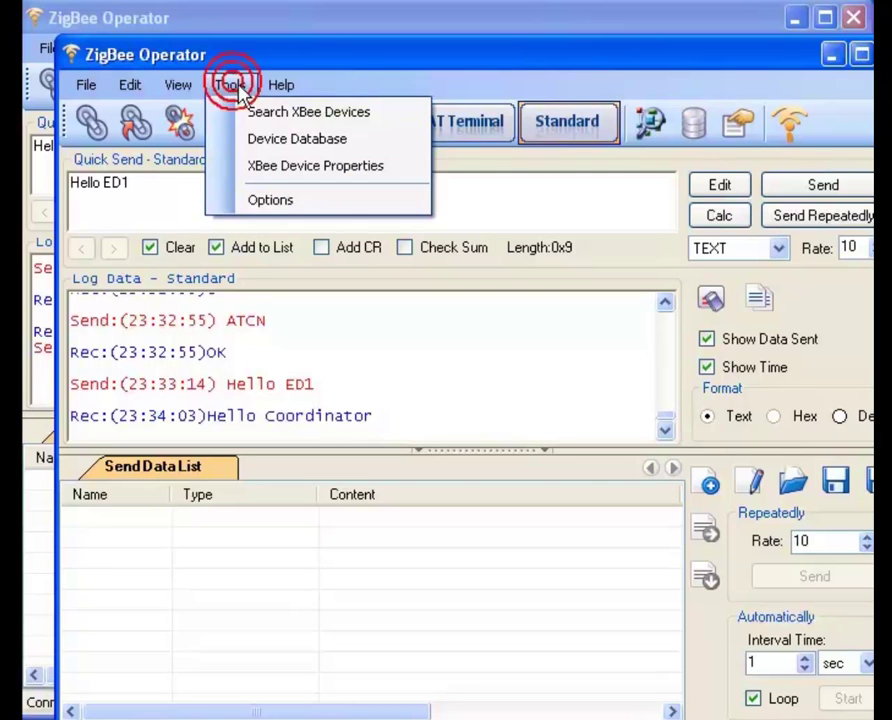
{"action": "left_click", "coordinate": [292, 205]}
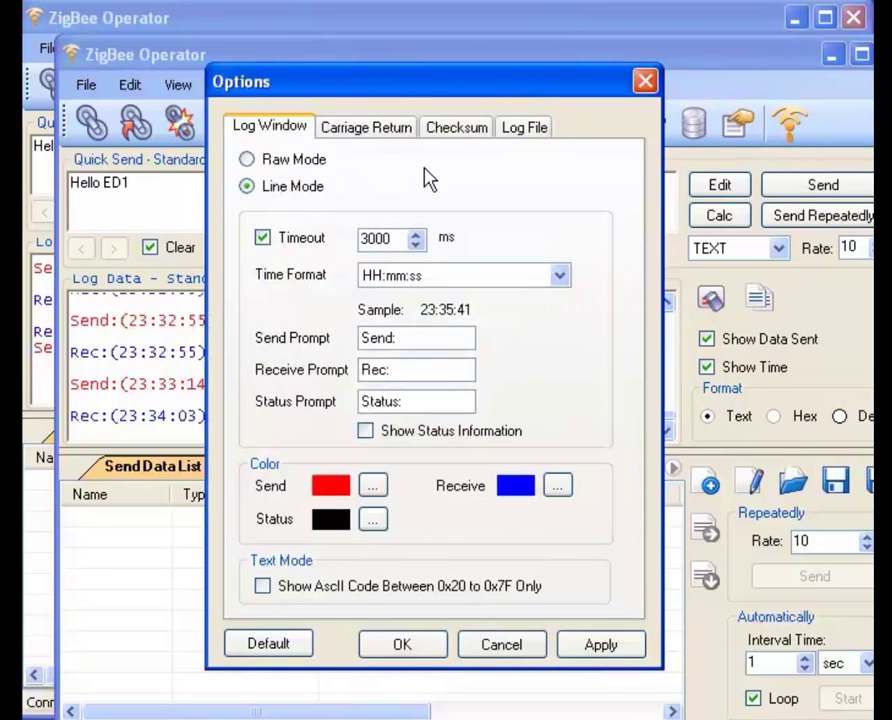
{"action": "left_click", "coordinate": [379, 128]}
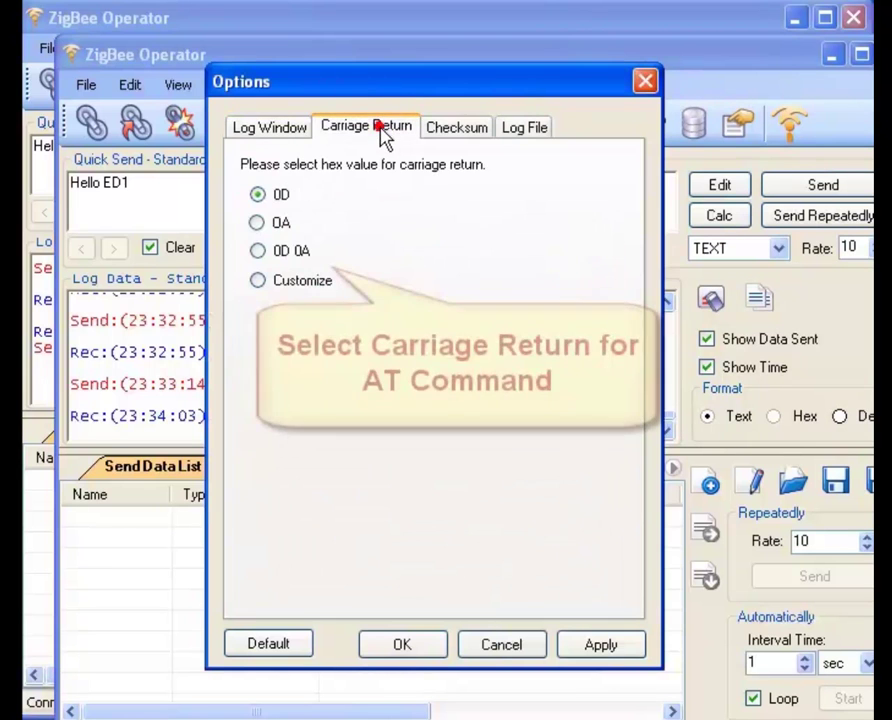
{"action": "left_click", "coordinate": [264, 250]}
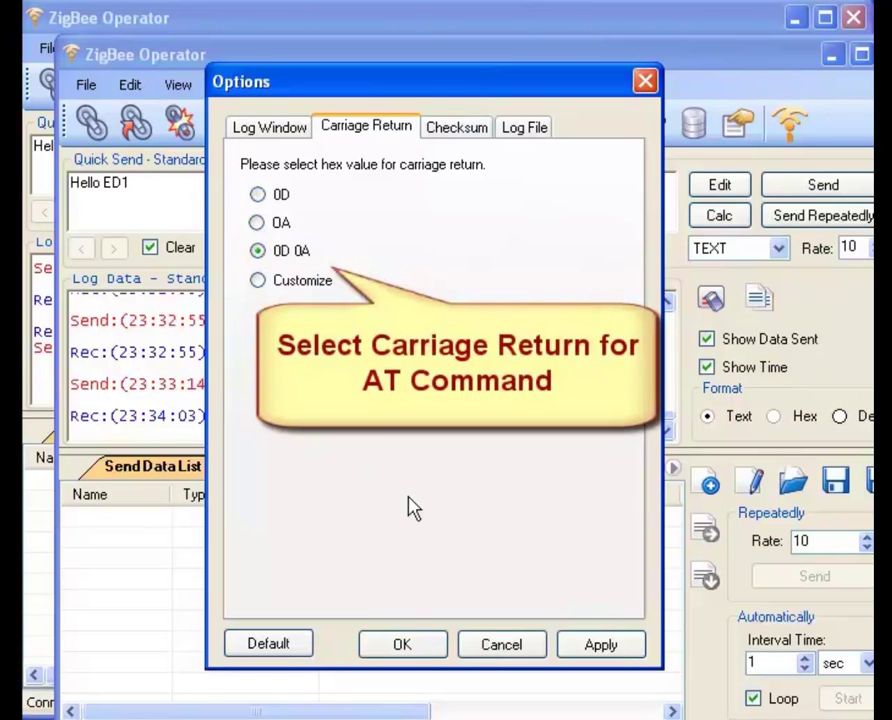
{"action": "left_click", "coordinate": [402, 646]}
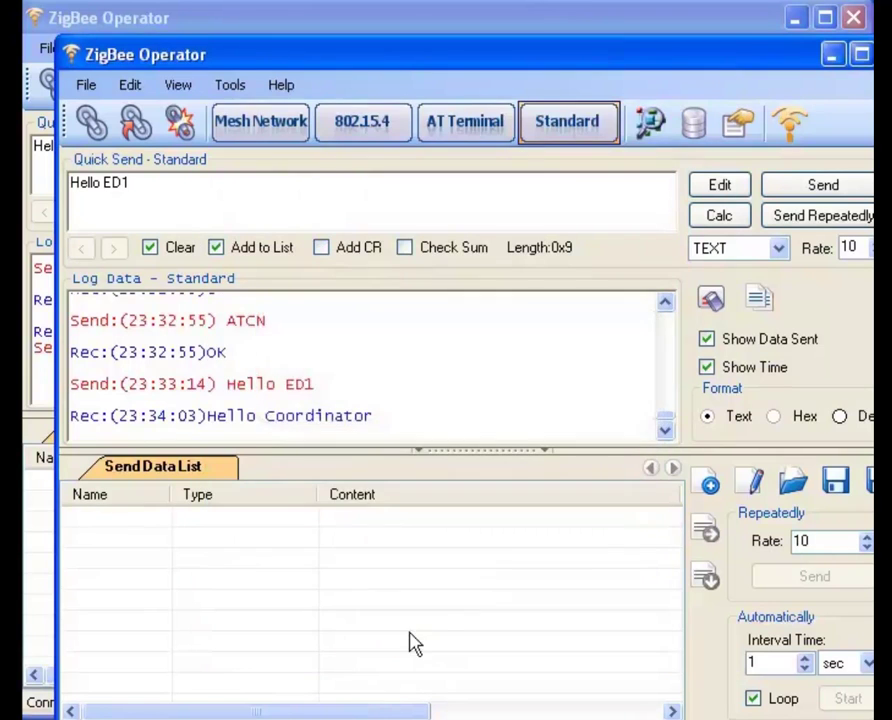
Step: Replace the quick-send text with +++ and send it to put CO into AT command mode
{"action": "left_click", "coordinate": [233, 191]}
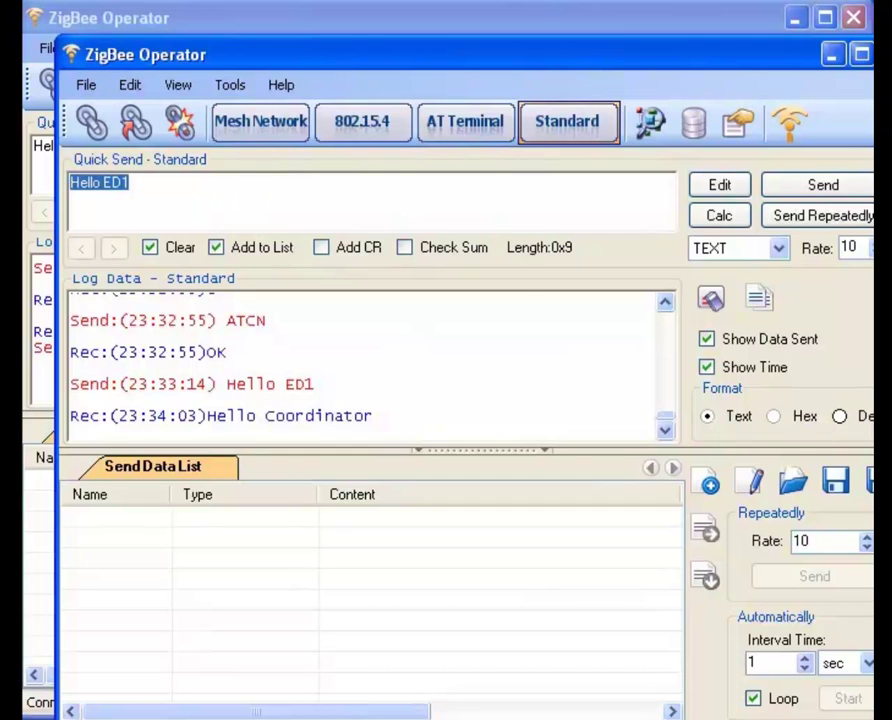
{"action": "type", "text": "+++"}
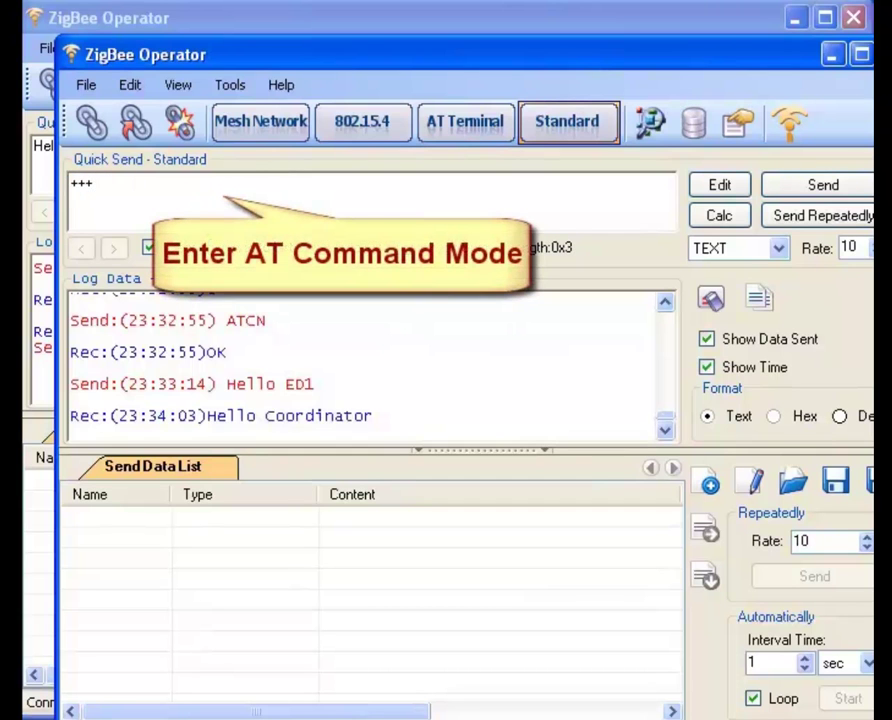
{"action": "left_click", "coordinate": [801, 184]}
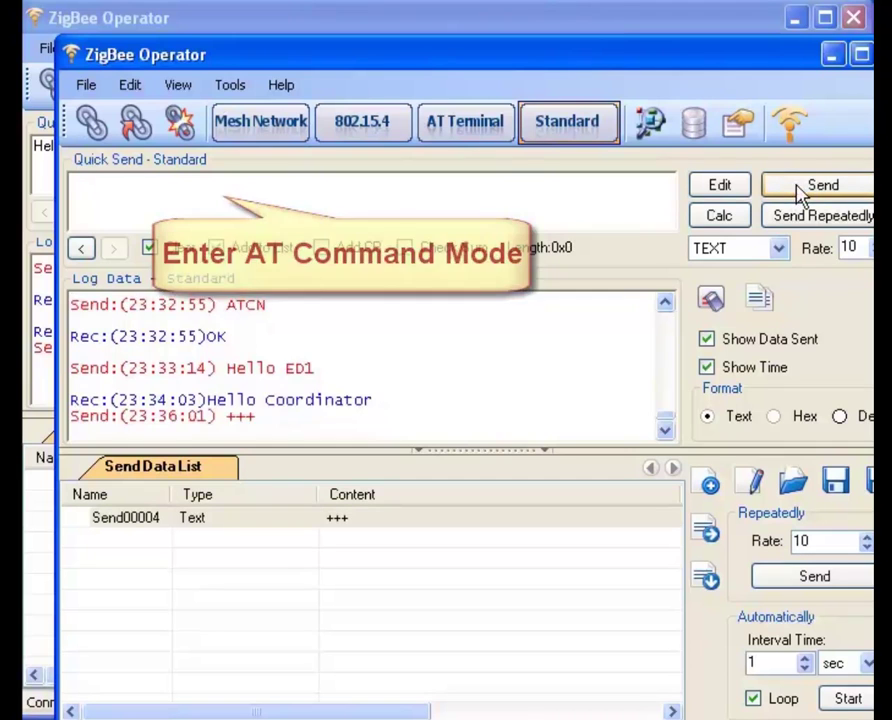
{"action": "left_click", "coordinate": [244, 422]}
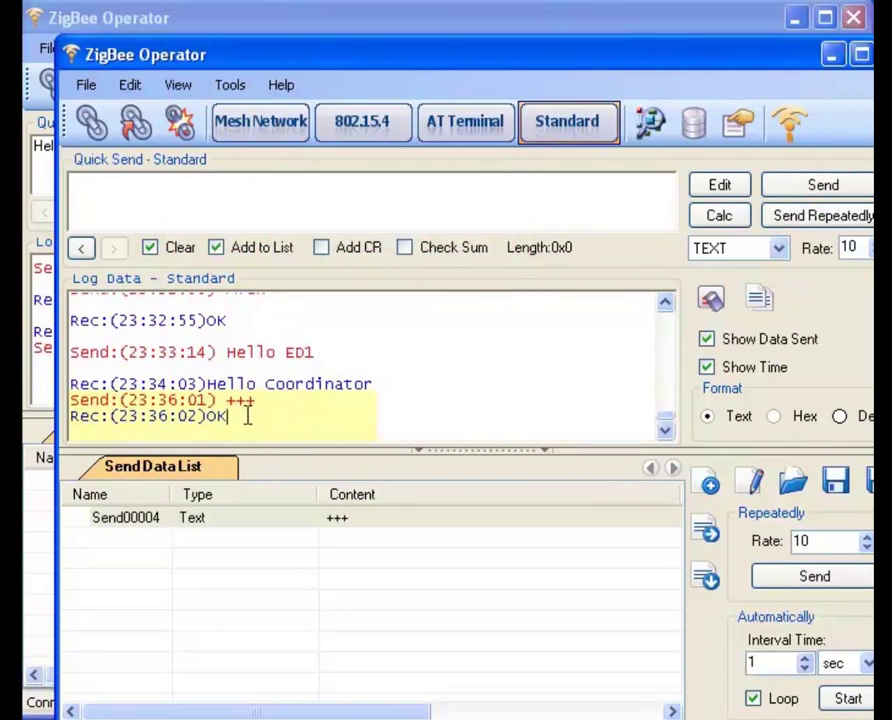
Step: Send ATVR with Add CR enabled to query the device's version, and send ATCN from the data list to quit AT command mode
{"action": "type", "text": "ATVR"}
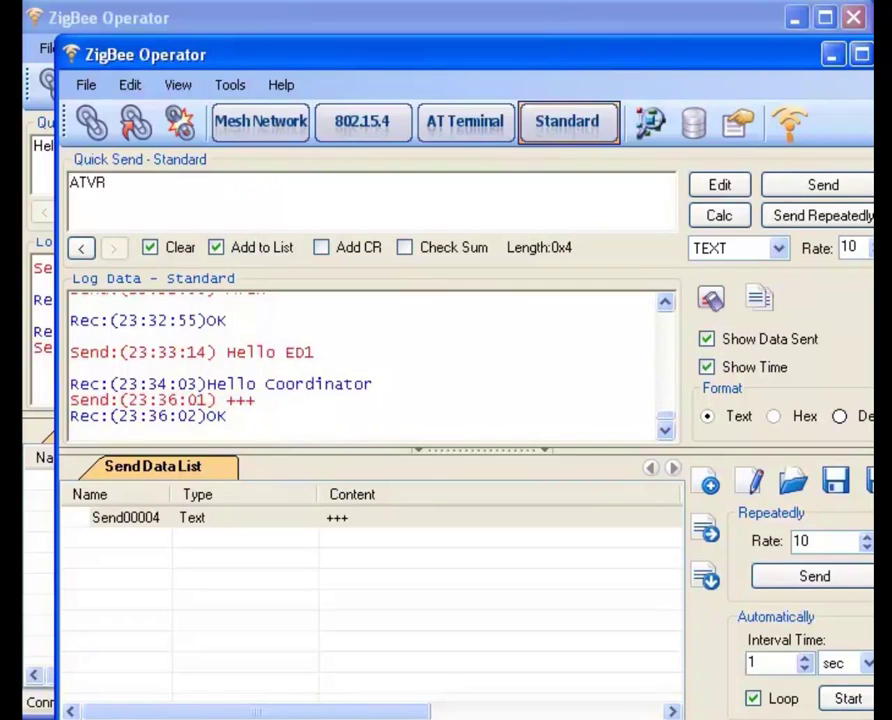
{"action": "left_click", "coordinate": [328, 250]}
{"action": "left_click", "coordinate": [835, 190]}
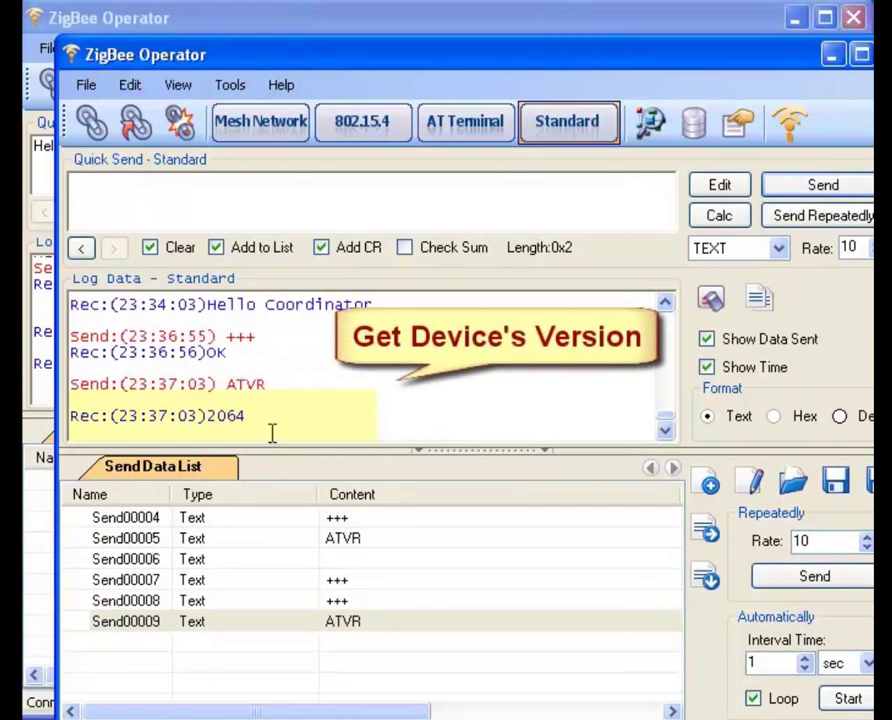
{"action": "double_click", "coordinate": [214, 413]}
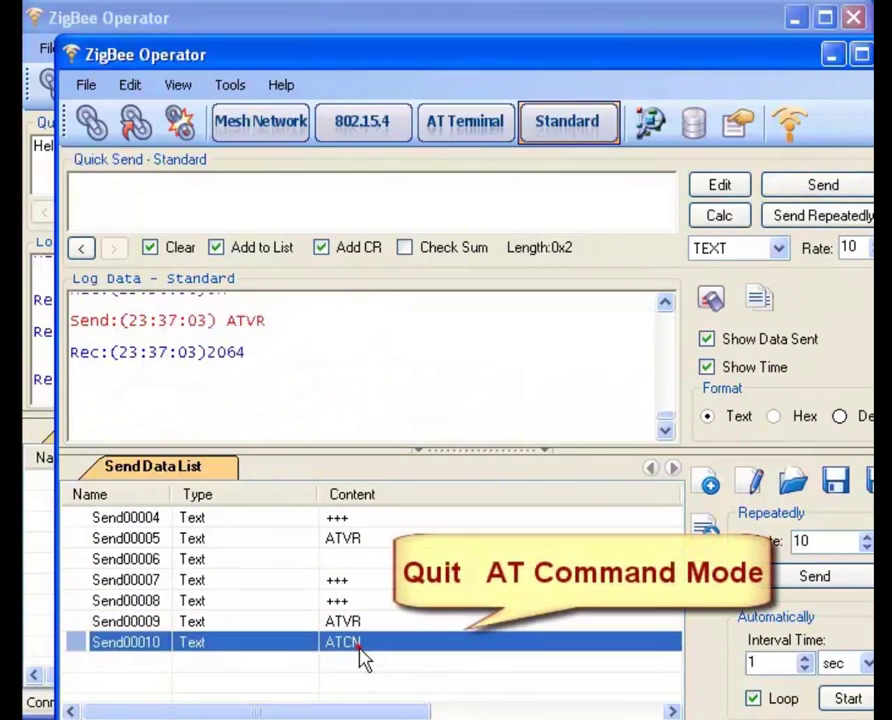
{"action": "double_click", "coordinate": [352, 642]}
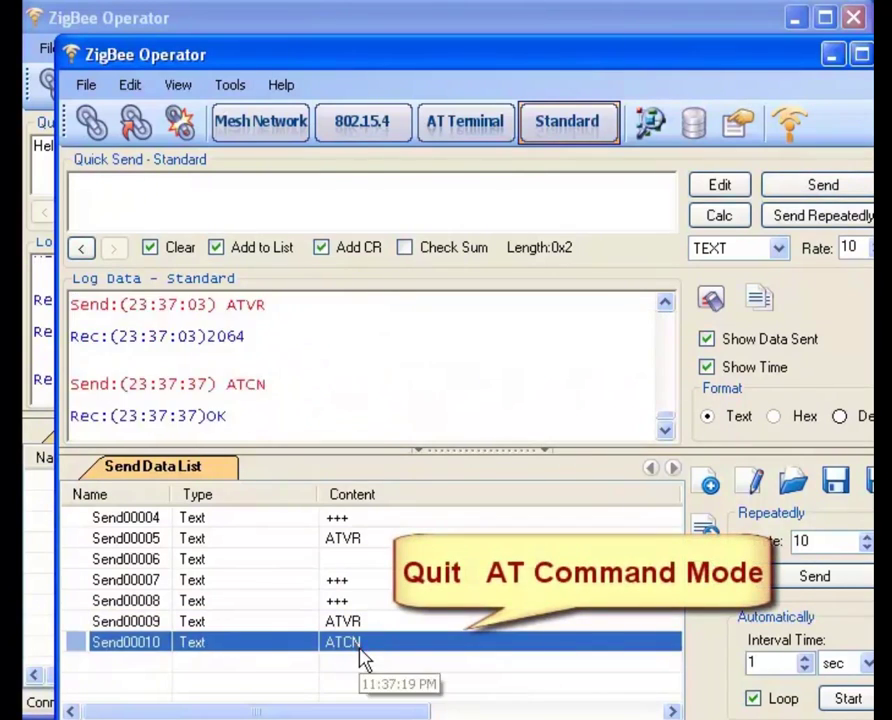